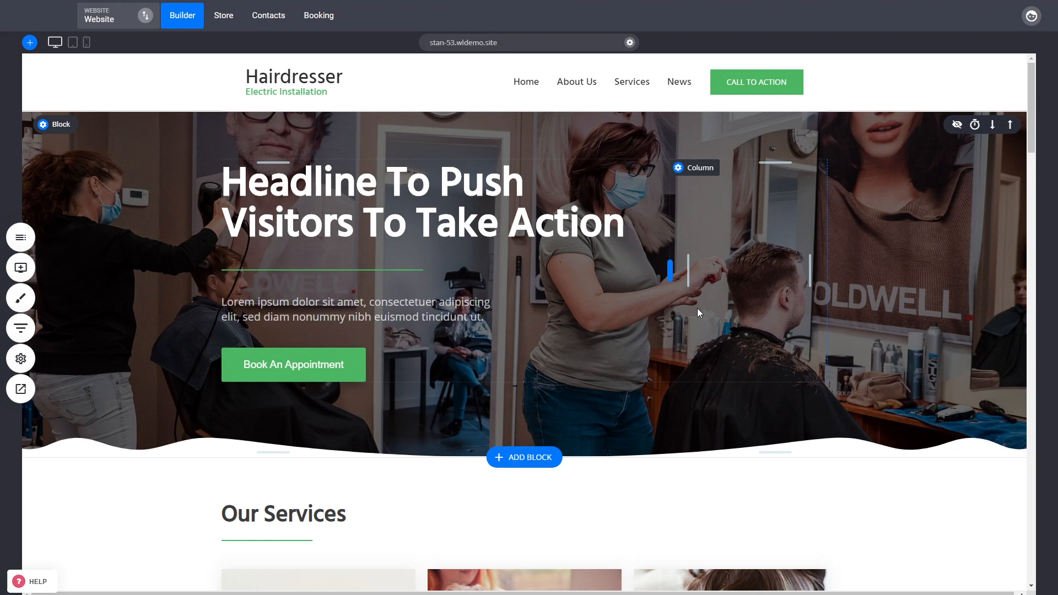
click(21, 268)
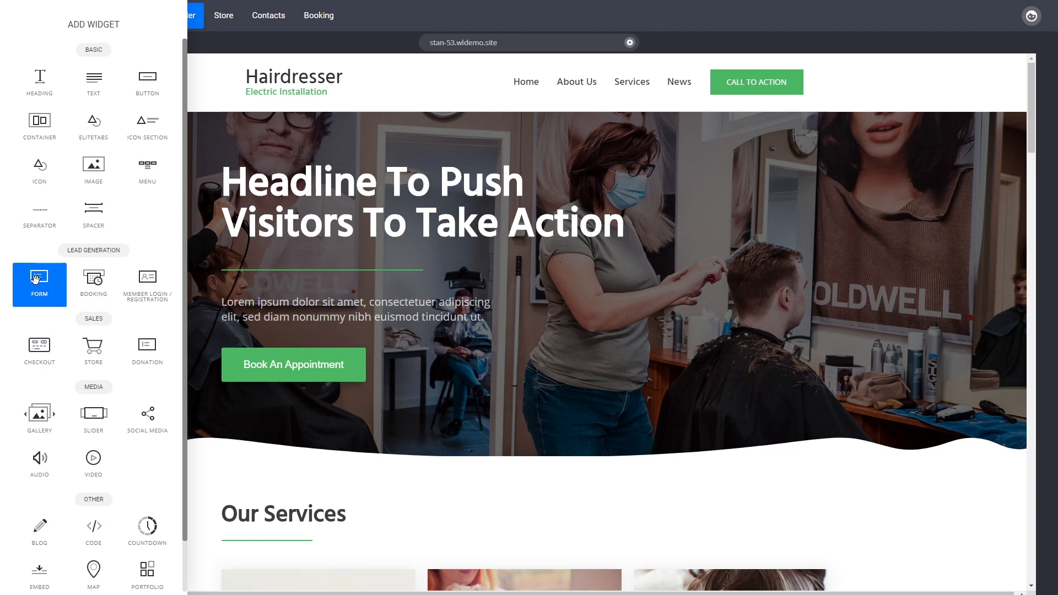
click(846, 233)
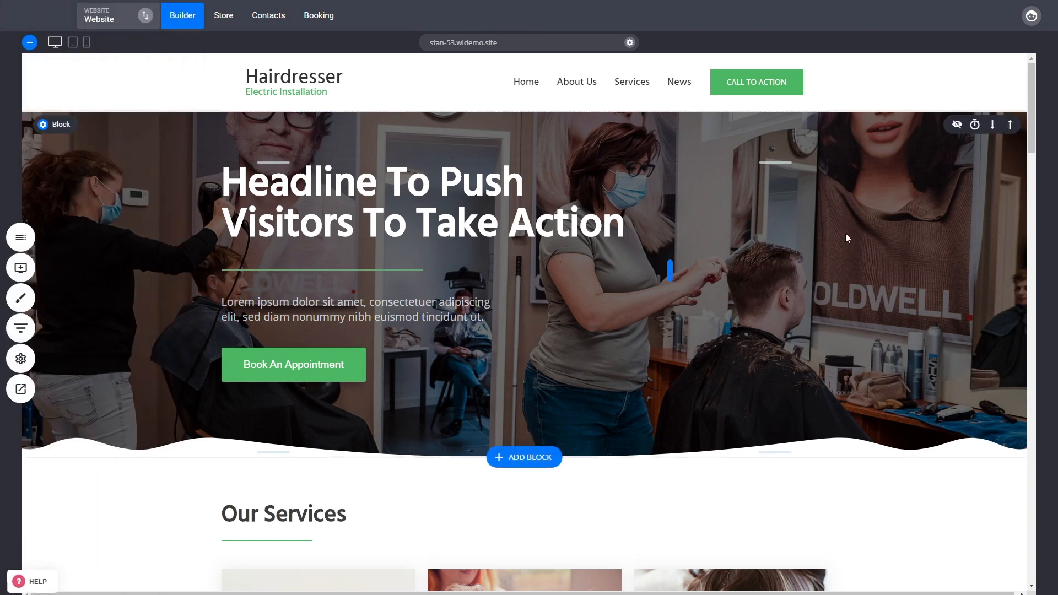
Step: Open the Contact Us page of the website for editing
scroll(845, 233, down, 2)
click(21, 237)
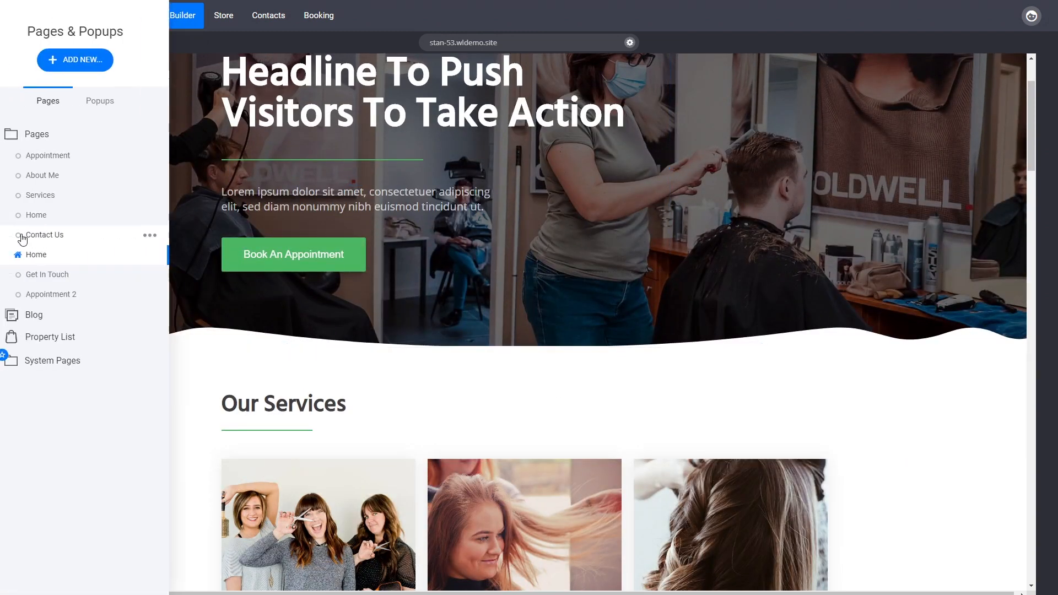
click(80, 235)
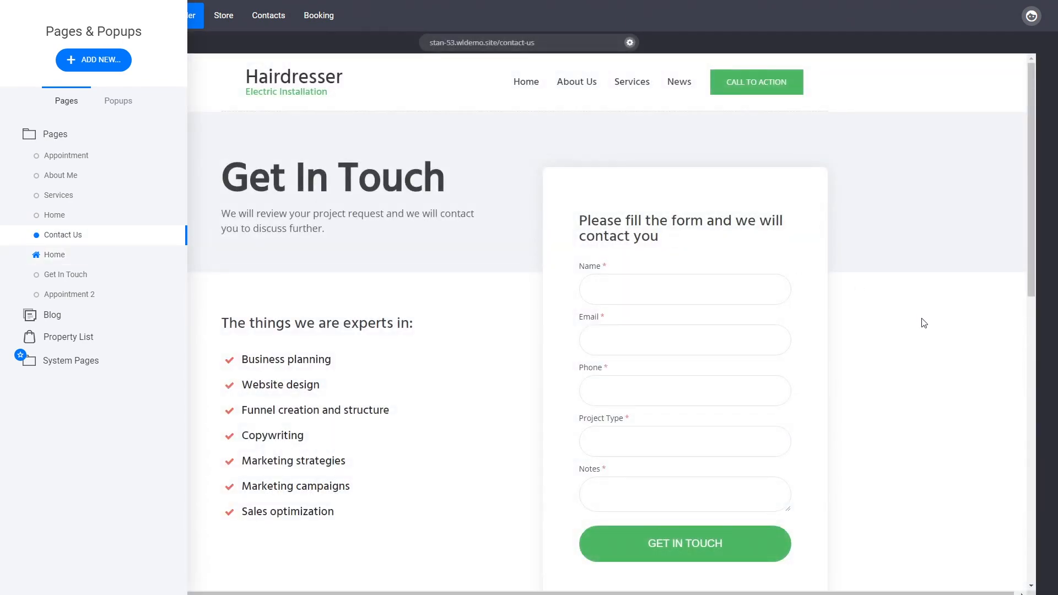
click(923, 323)
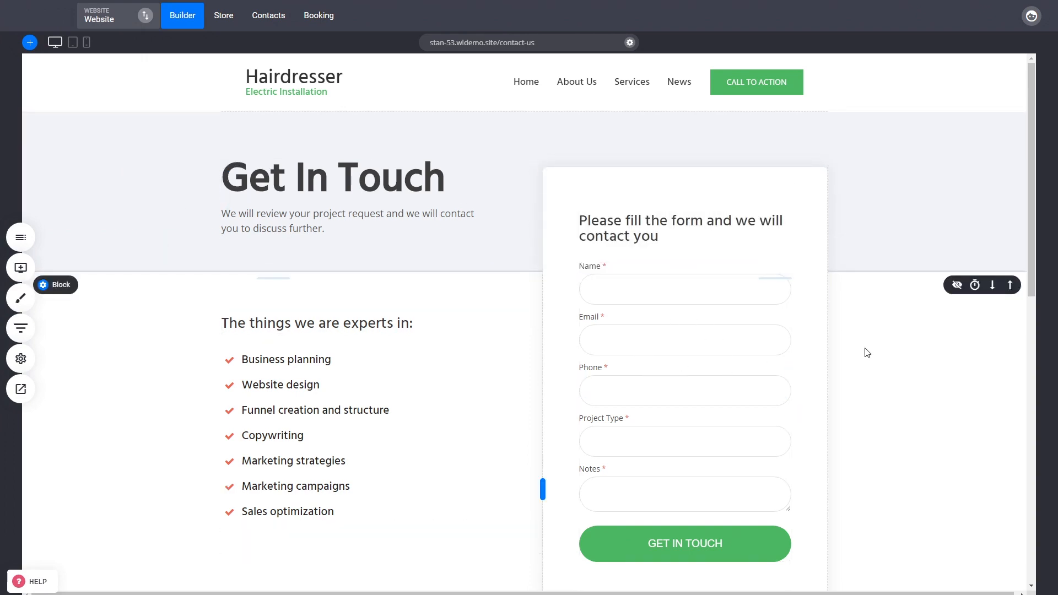
Step: Check the settings of the Project Type field in the contact form and leave them without saving
double_click(677, 350)
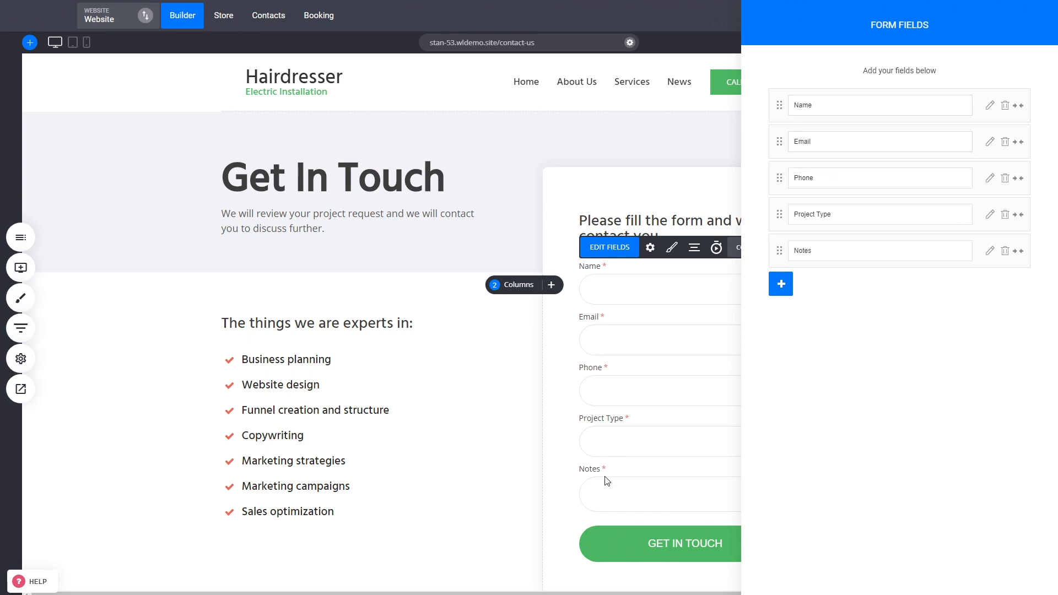
click(990, 216)
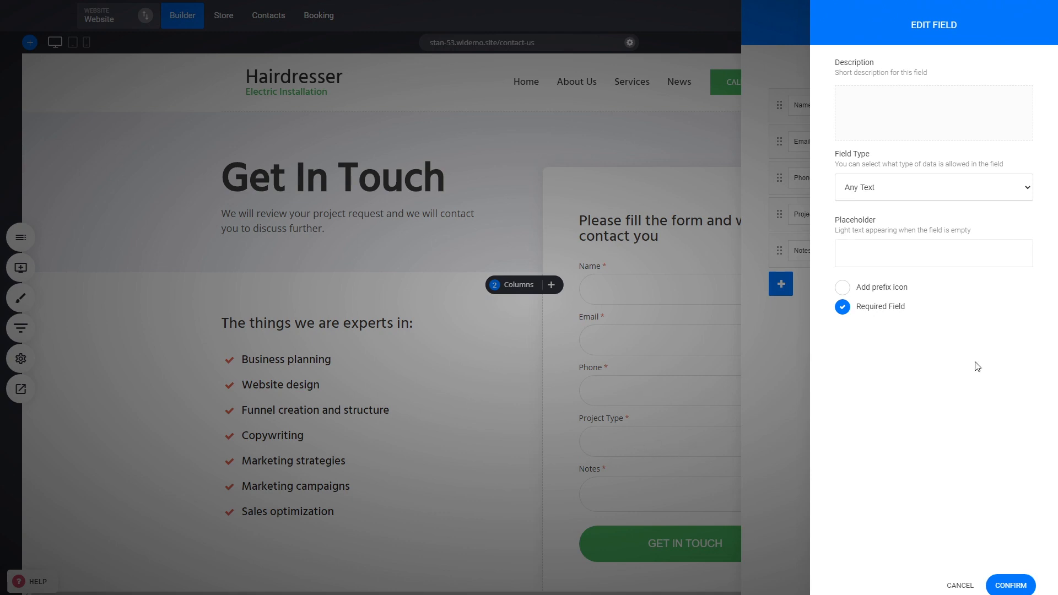
click(969, 588)
click(697, 380)
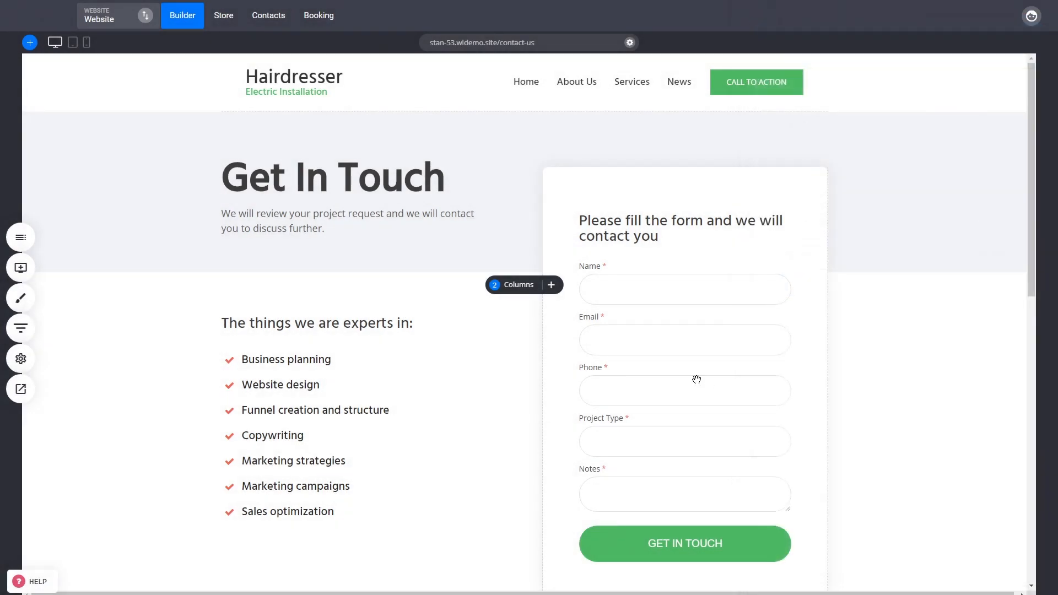
Step: Examine the field types that can be added to the contact form, without adding one
double_click(697, 379)
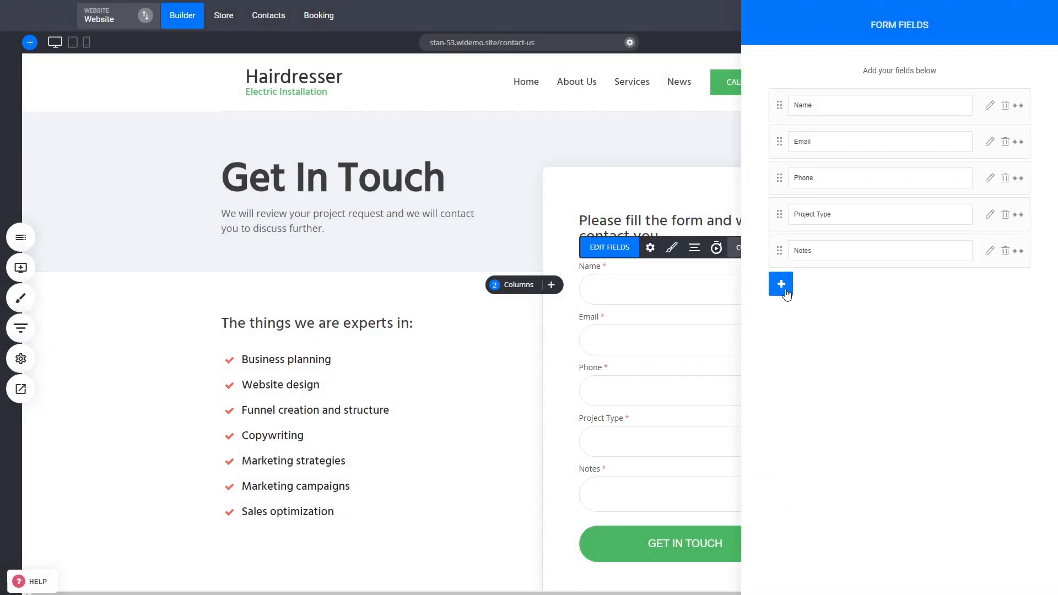
click(786, 290)
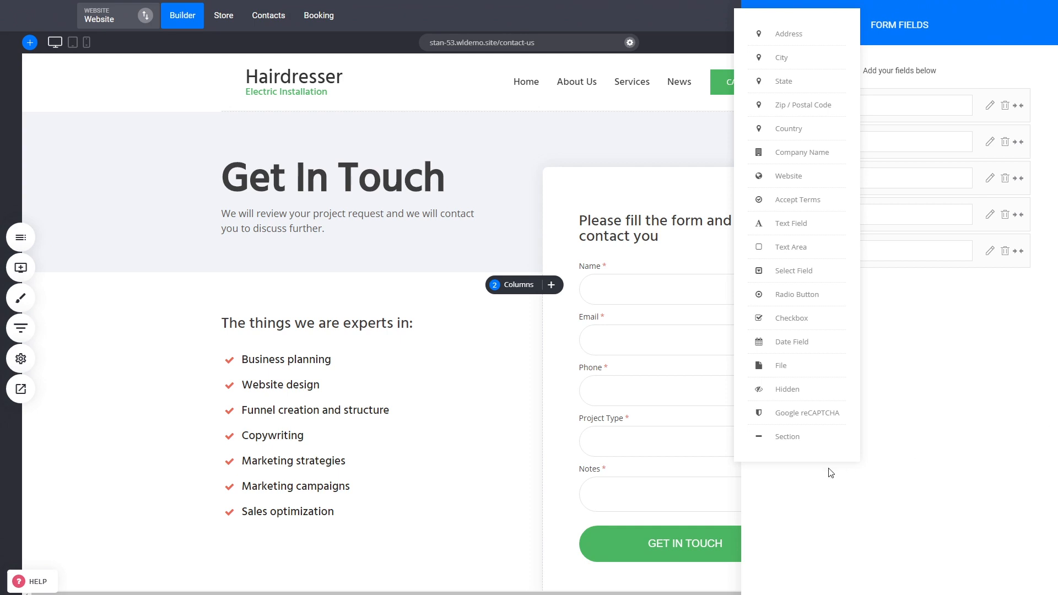
click(652, 418)
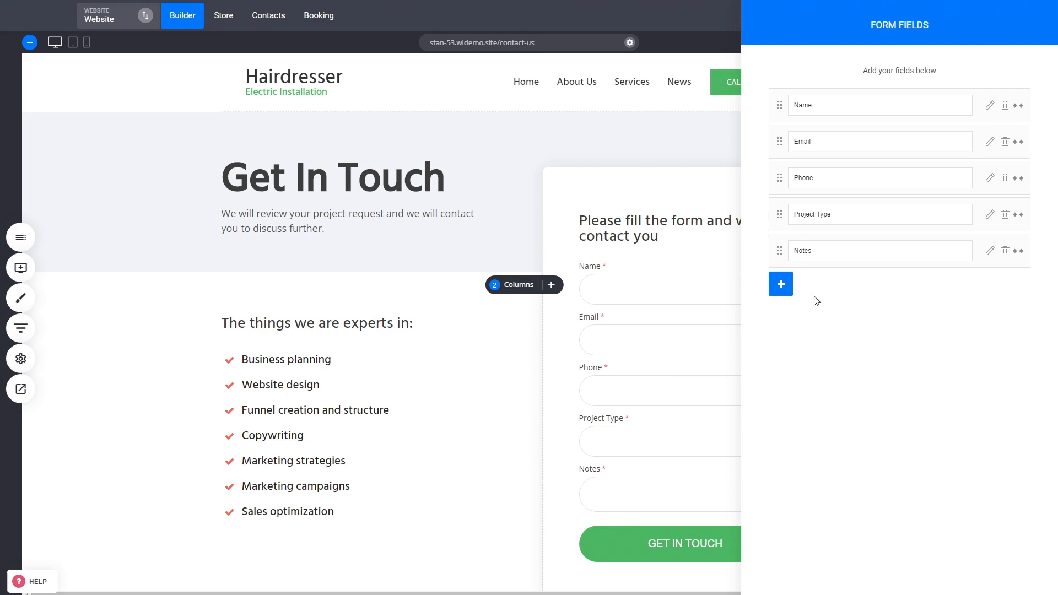
click(787, 292)
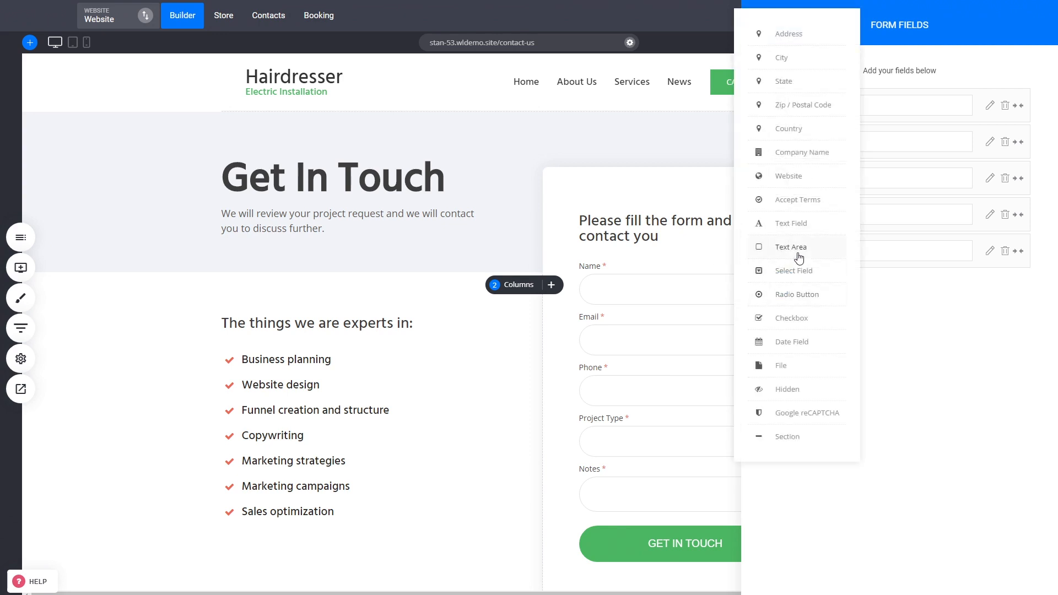
click(936, 354)
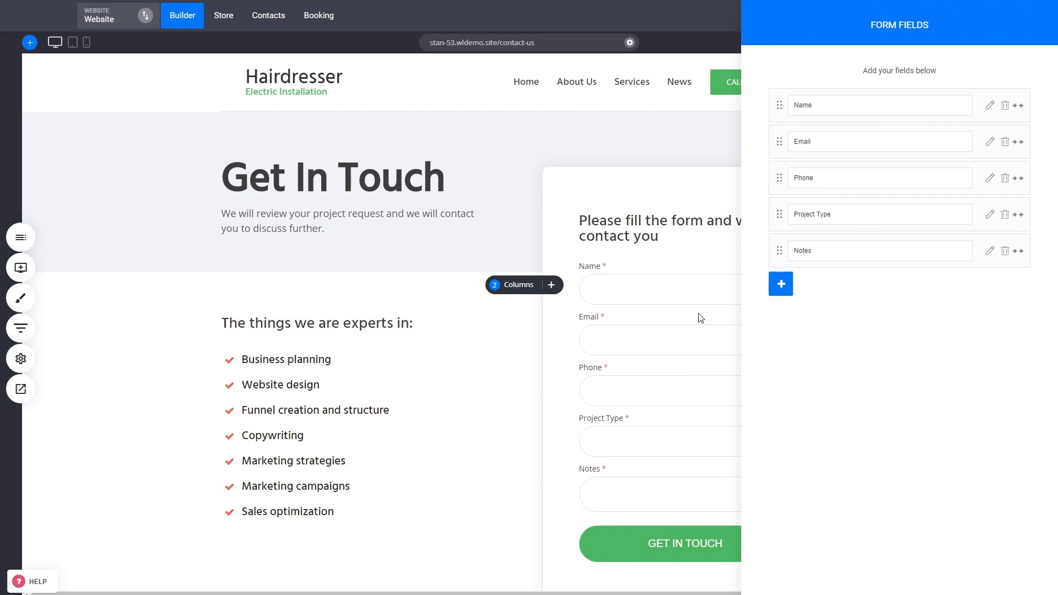
click(676, 357)
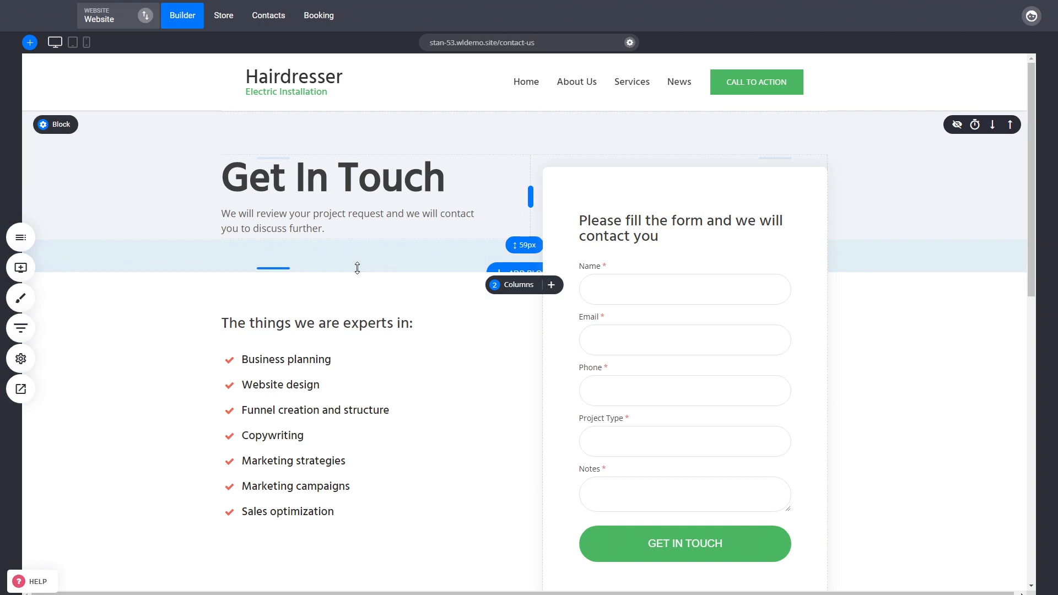
Step: Dismiss the introduction video in Contacts and open the customer properties settings
click(269, 25)
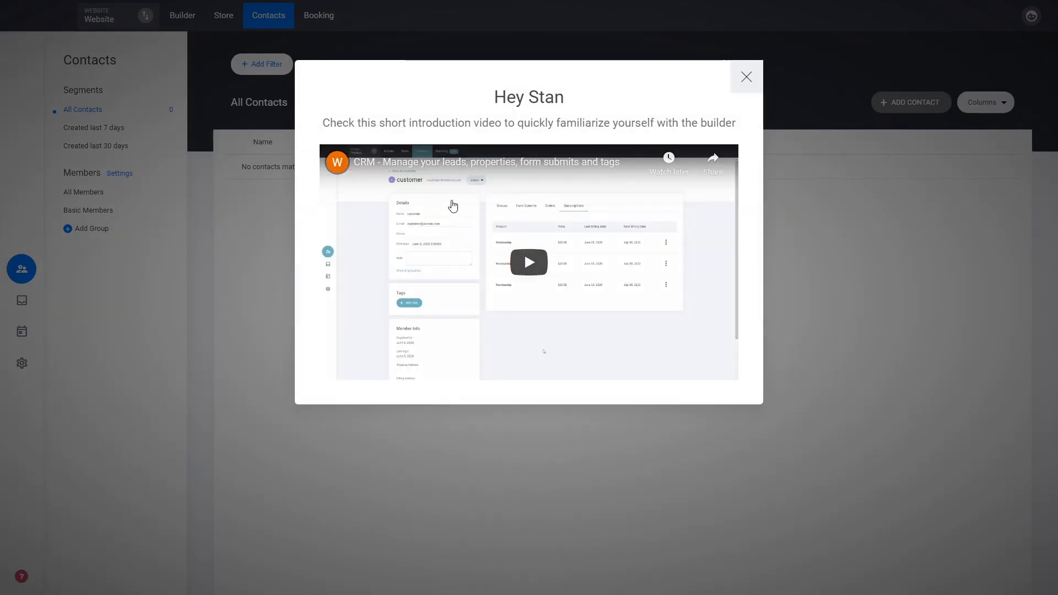
click(740, 77)
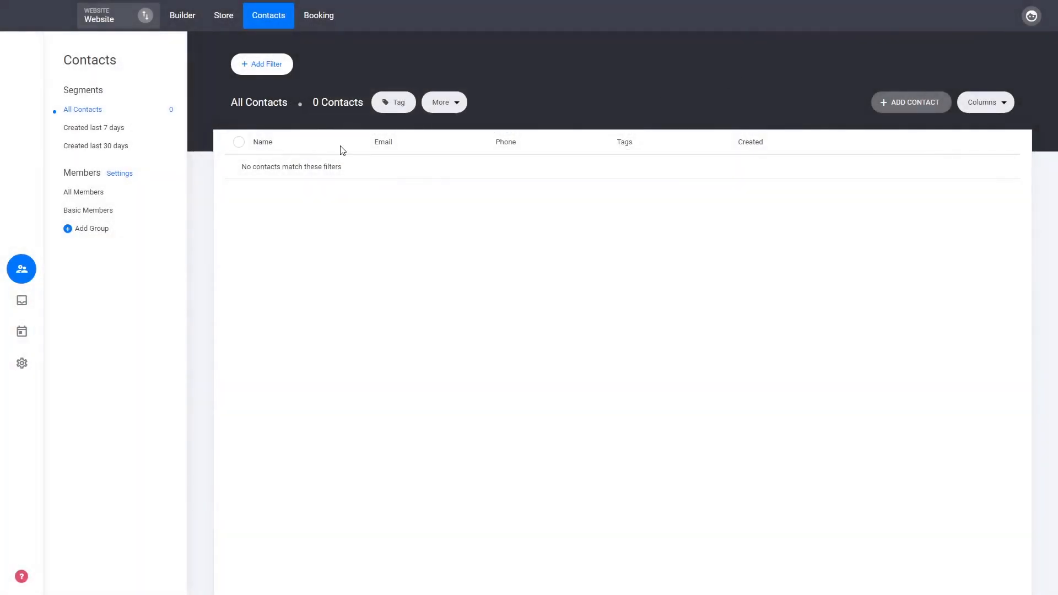
click(33, 359)
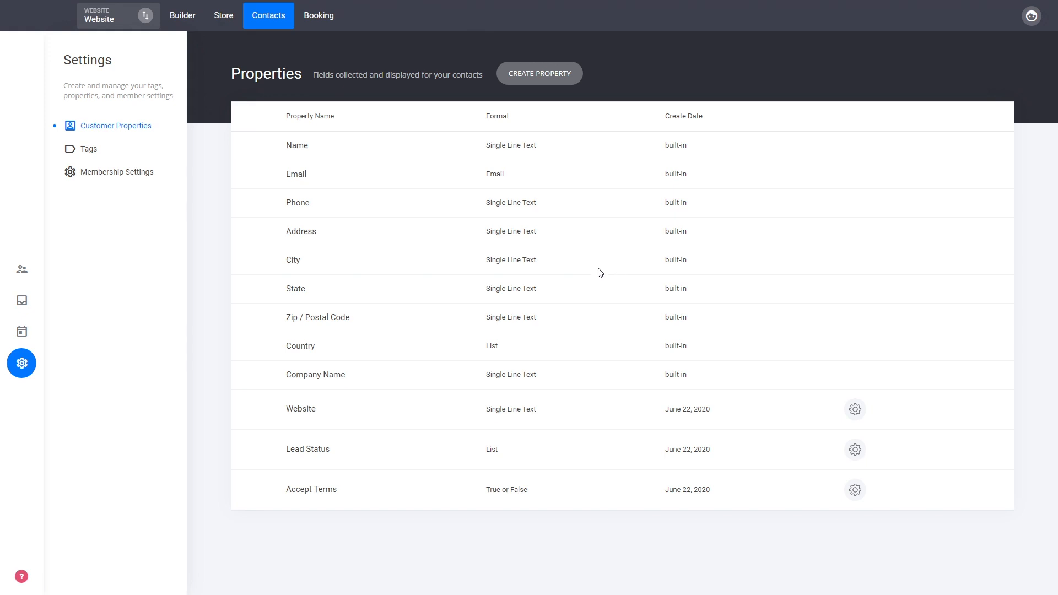
Step: Create a customer property labelled Age, choose its field type, make it available in forms, and save it
click(561, 78)
click(540, 267)
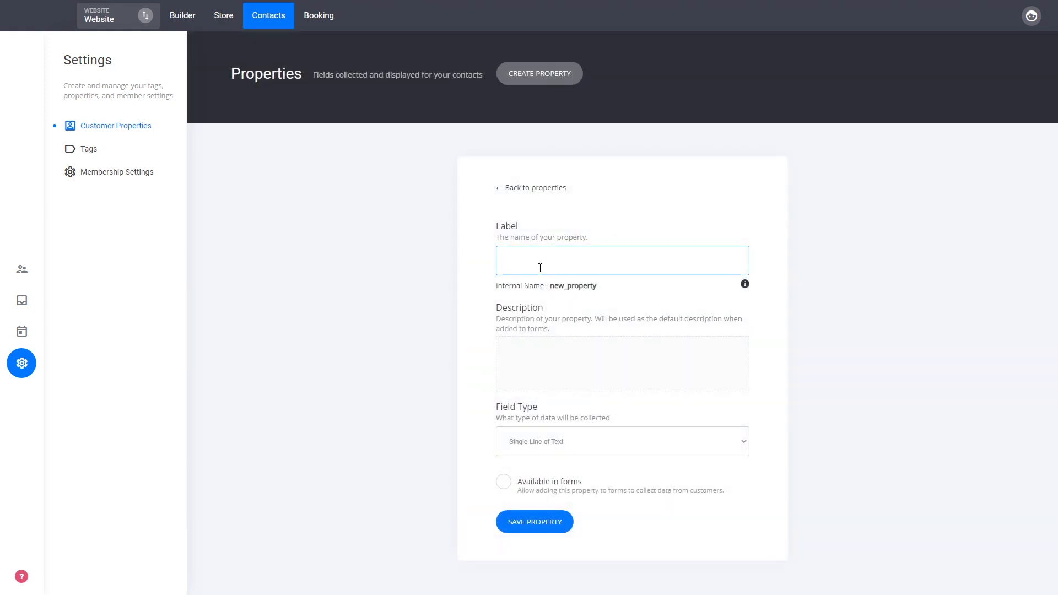
text(Age)
click(910, 270)
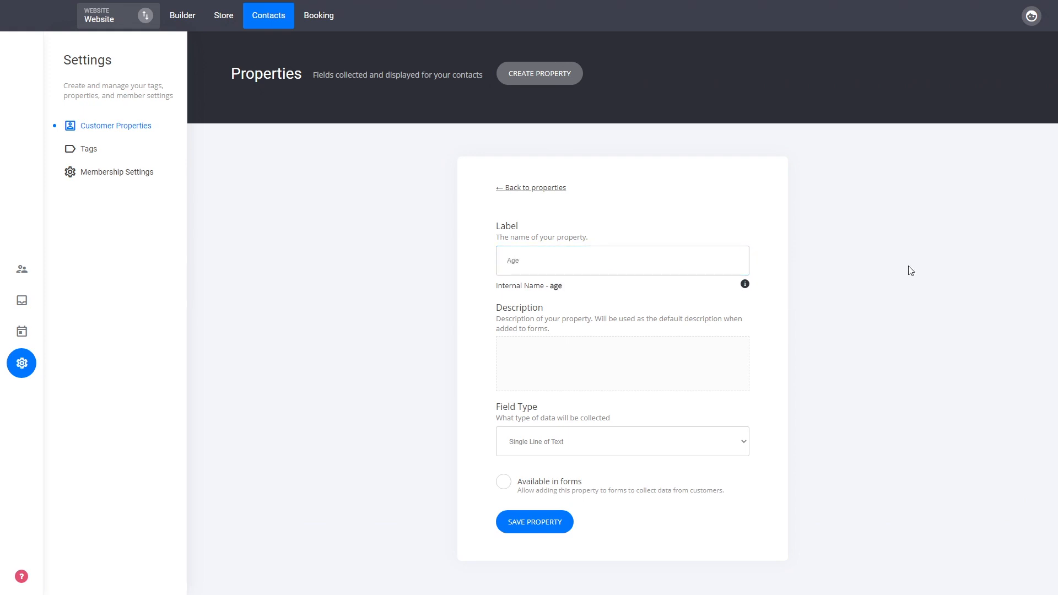
click(604, 441)
click(551, 479)
click(550, 489)
click(560, 531)
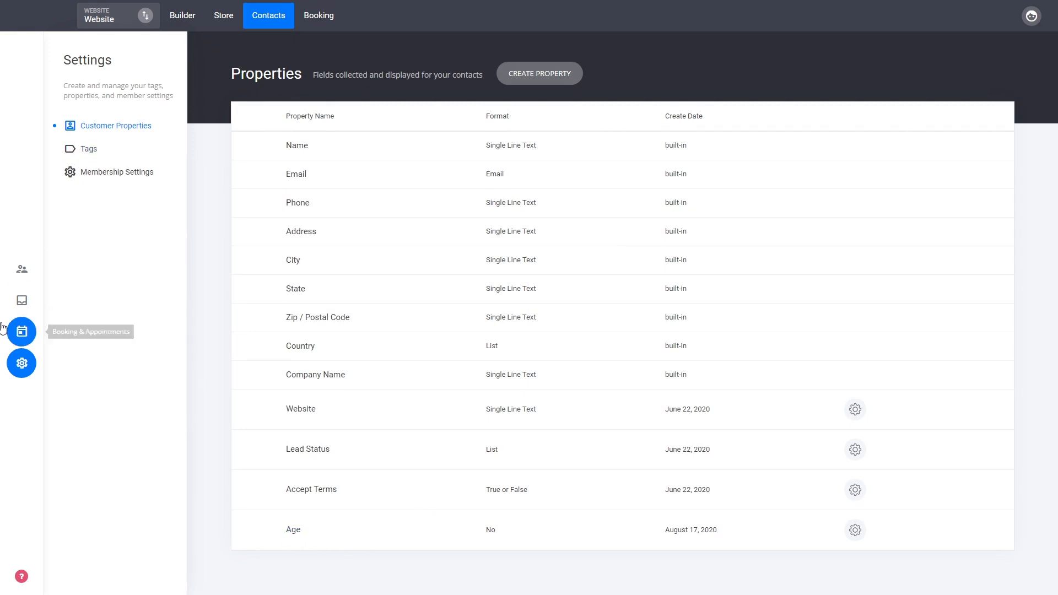
Step: Return to the website builder and open the Contact Us page
click(185, 16)
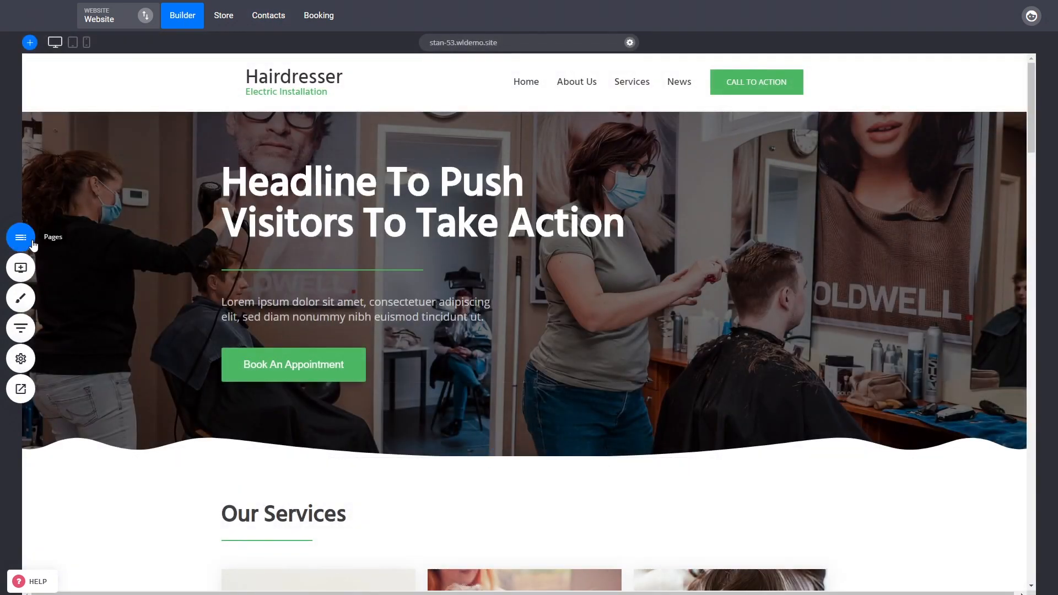
click(20, 236)
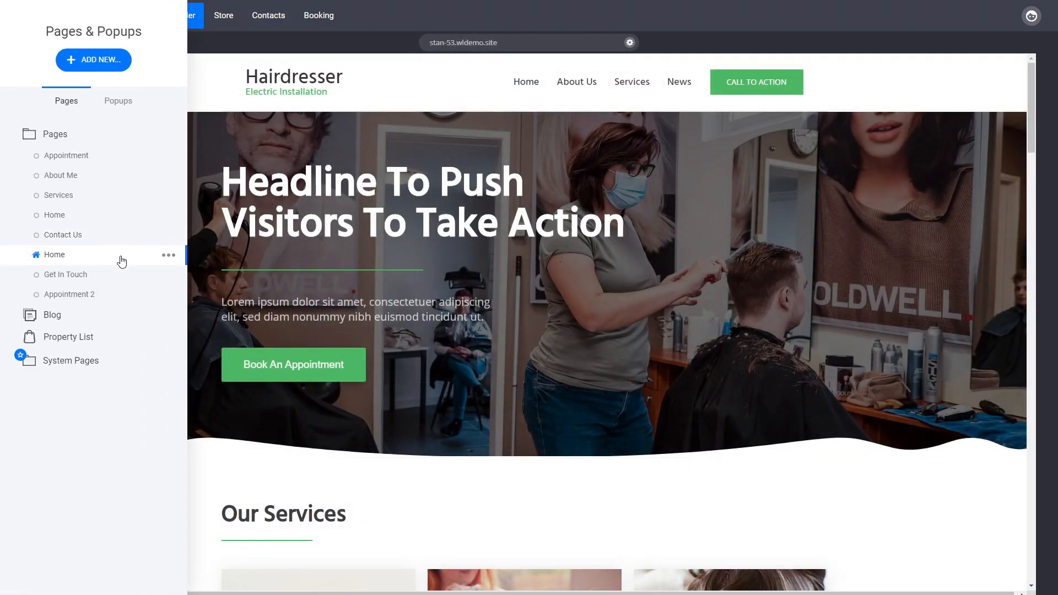
click(97, 237)
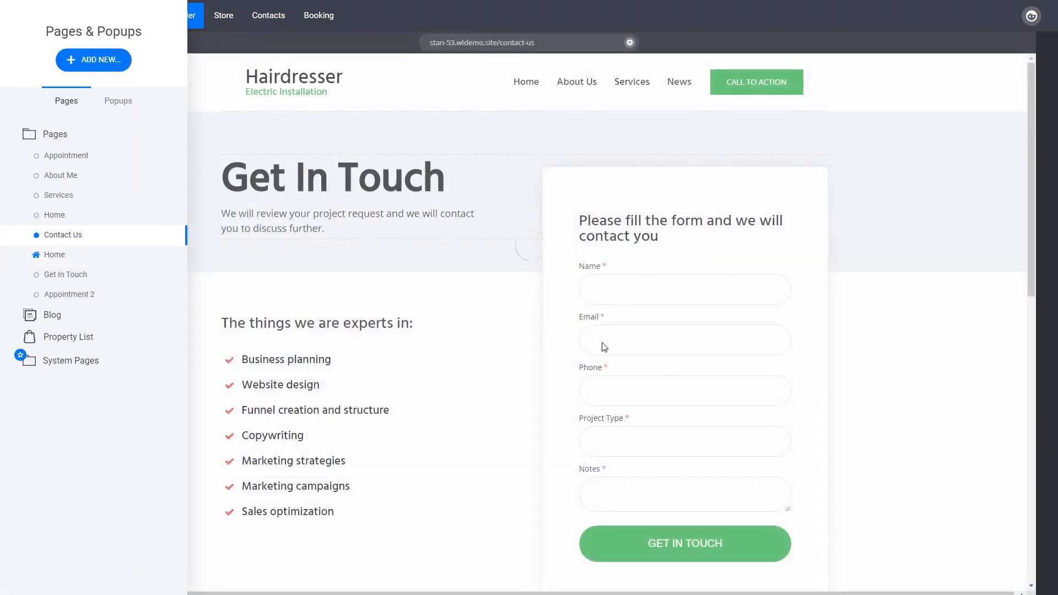
Step: Add the custom Age property as a new field in the contact form
click(697, 326)
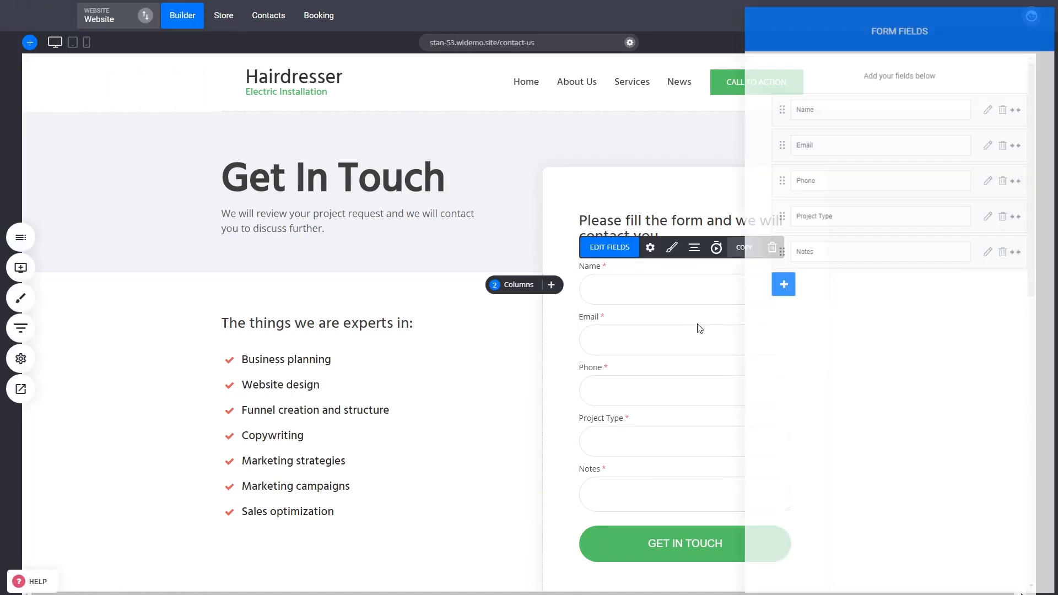
click(783, 284)
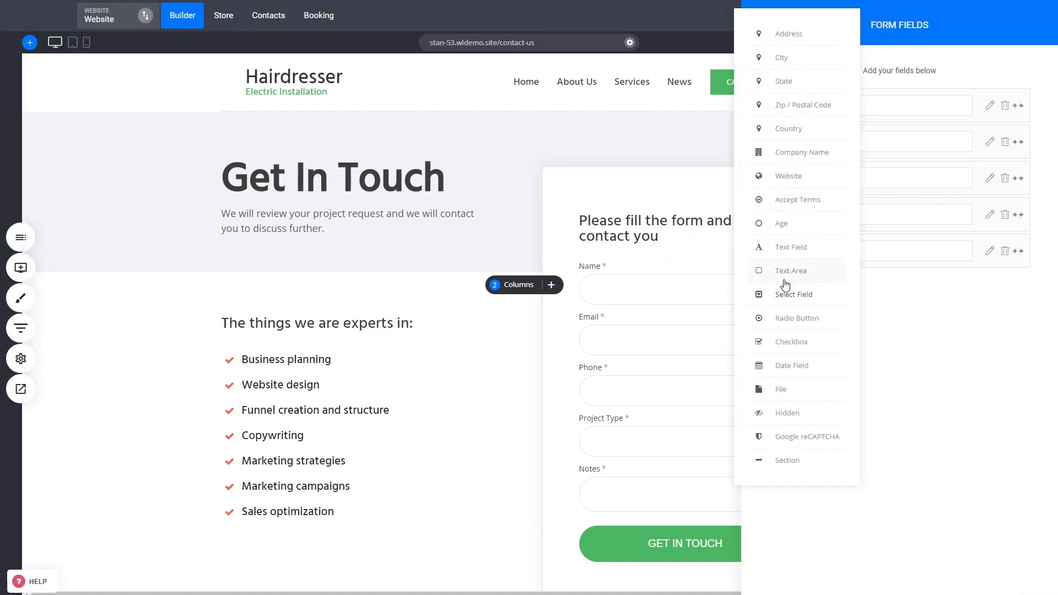
click(797, 227)
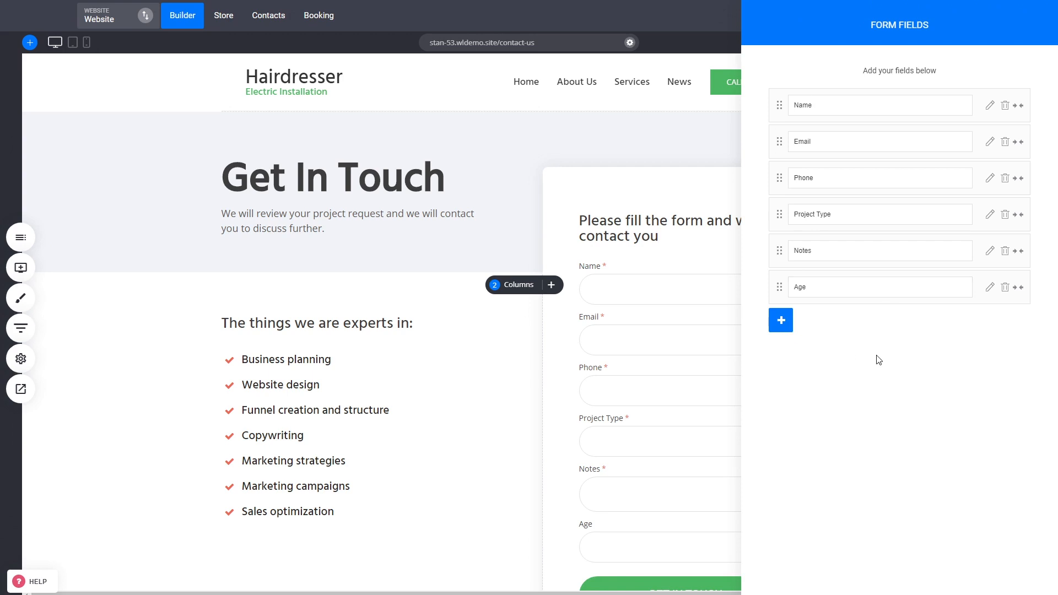
Step: Make the Age field required, confirm the change, and close the form field editor
click(990, 289)
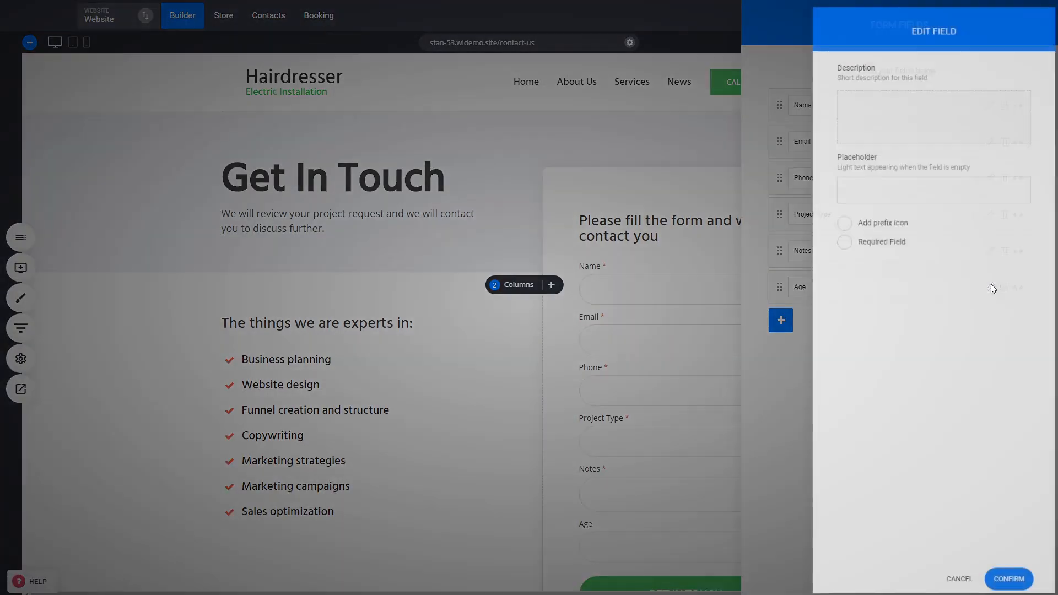
click(886, 242)
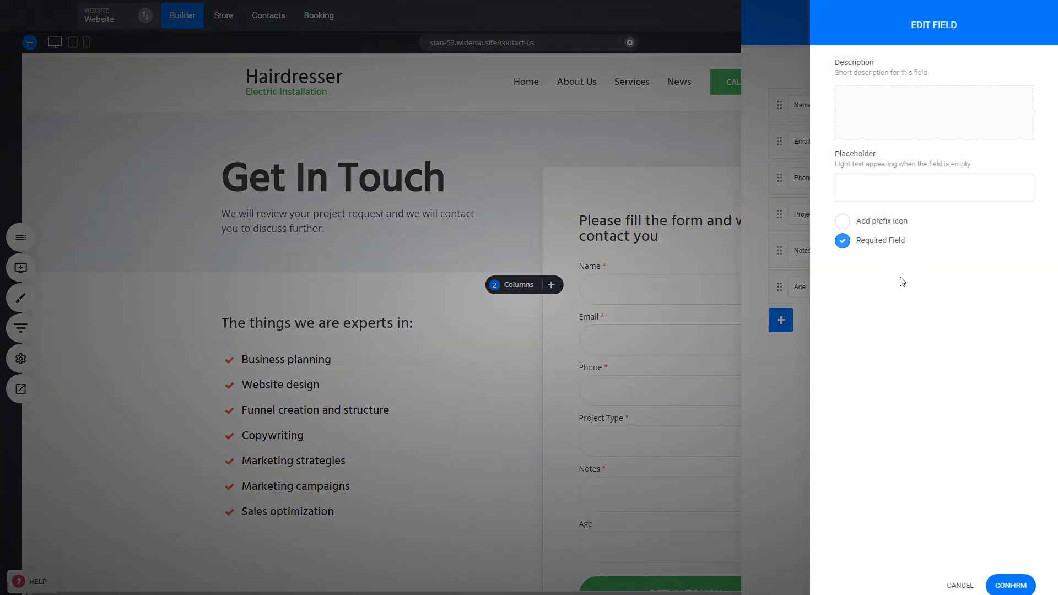
click(1011, 585)
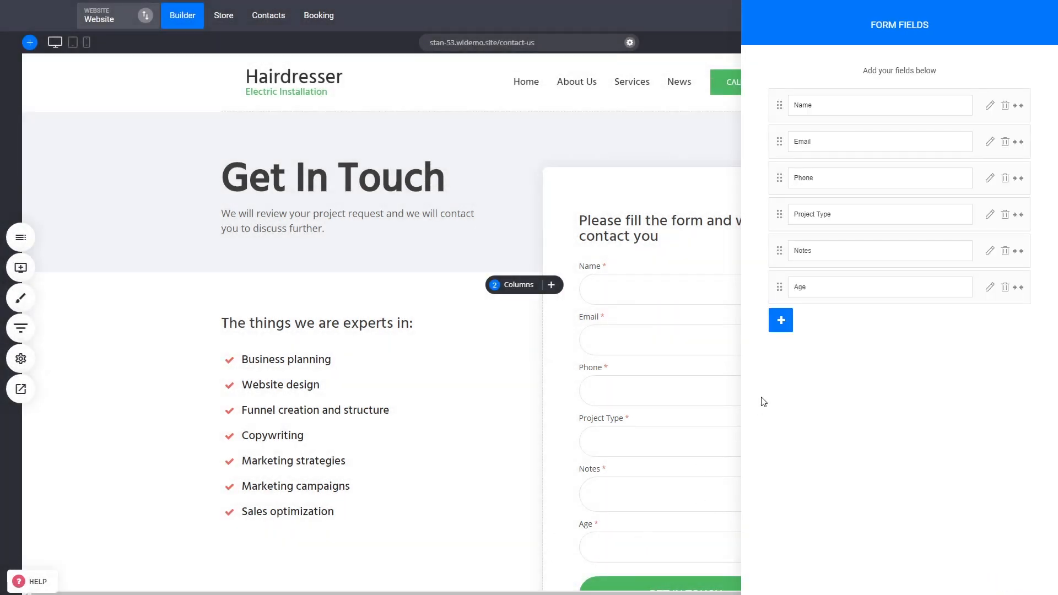
click(655, 424)
click(960, 24)
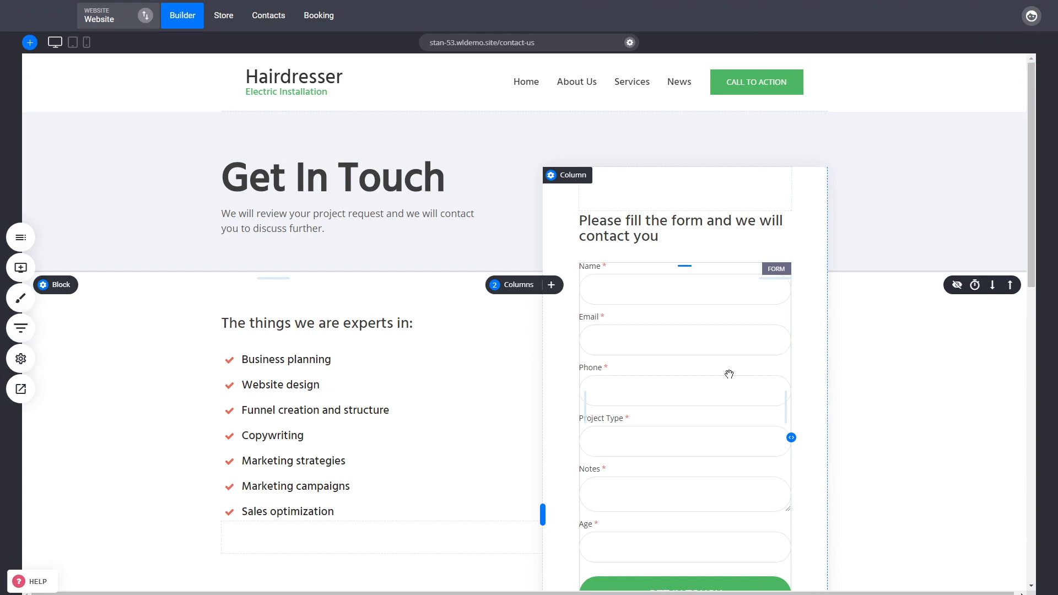
Step: In the contact form's settings, set the action on submit to Go to page
click(692, 364)
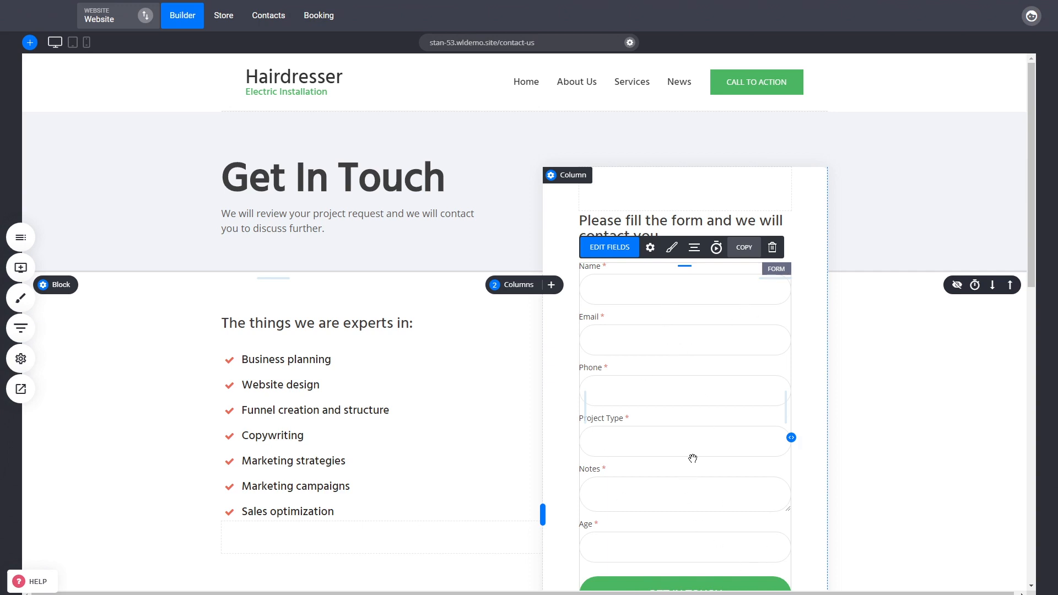
click(654, 249)
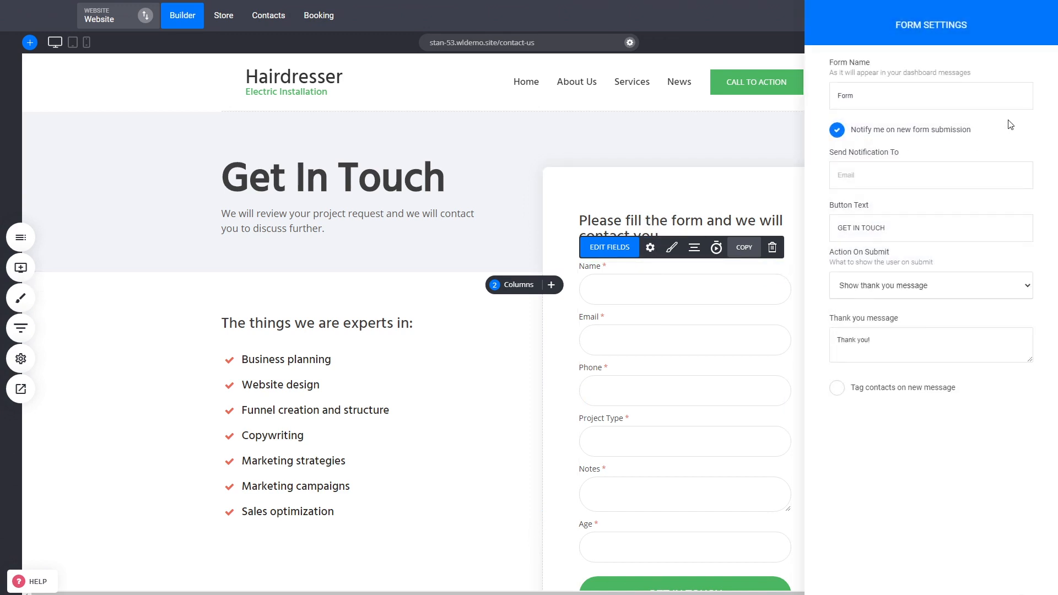
click(889, 95)
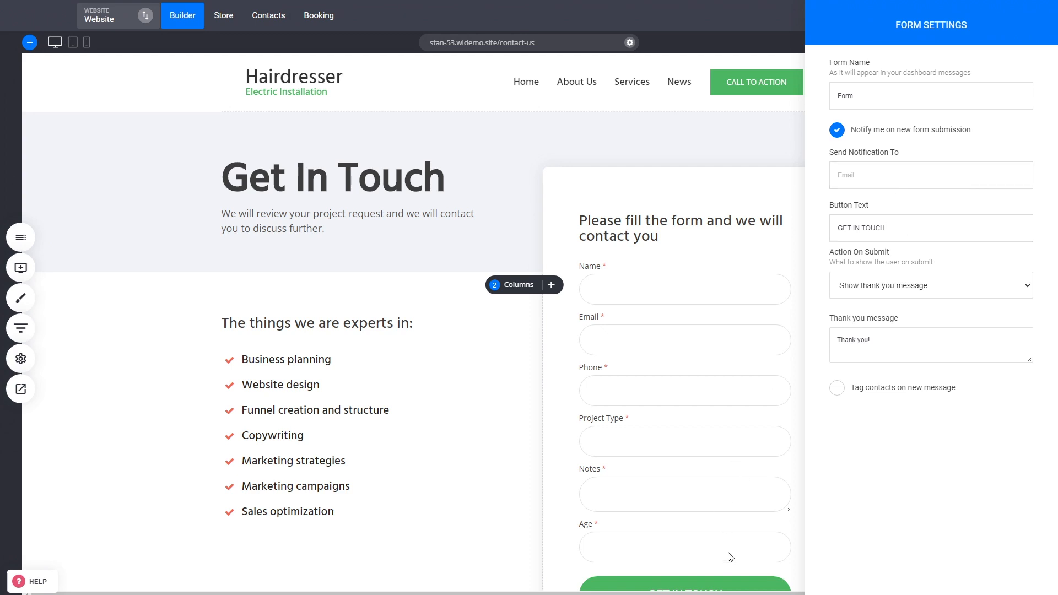
click(950, 289)
click(871, 318)
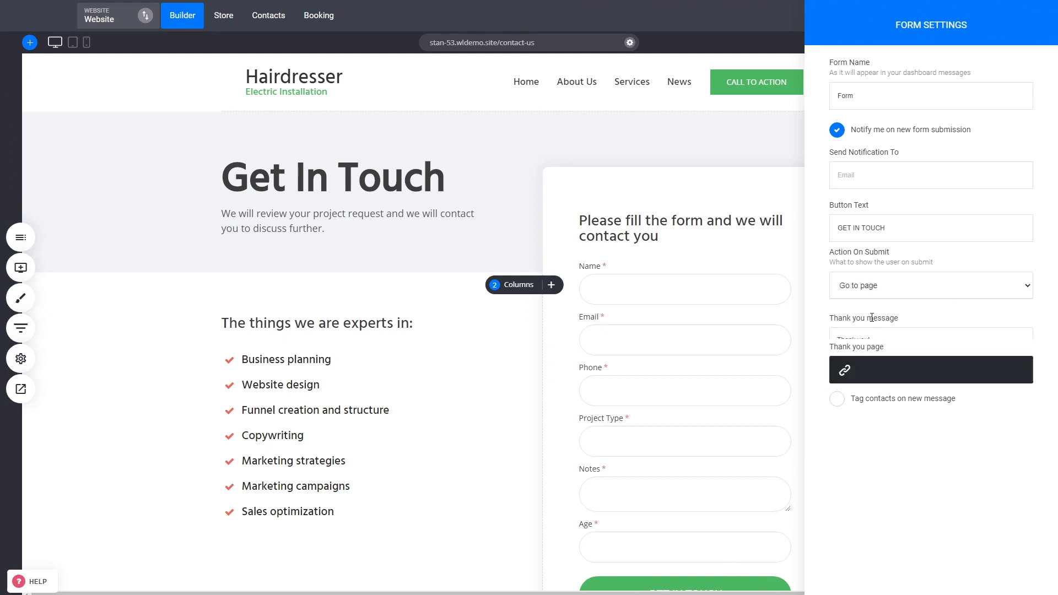
click(907, 291)
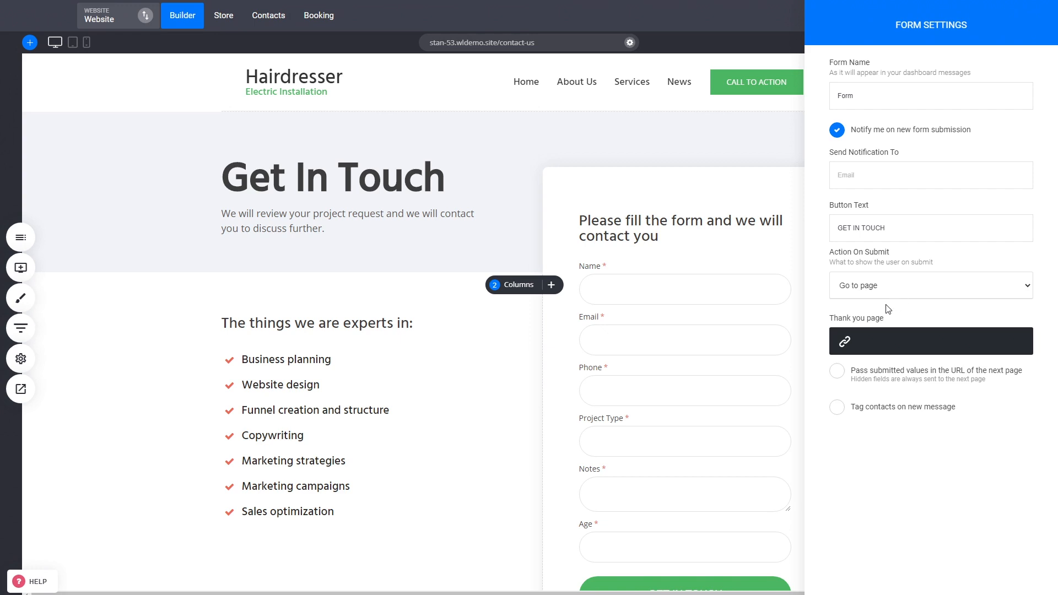
Step: Set the form's action on submit to Show thank you message and tag contacts on new messages with "get in touch"
click(889, 310)
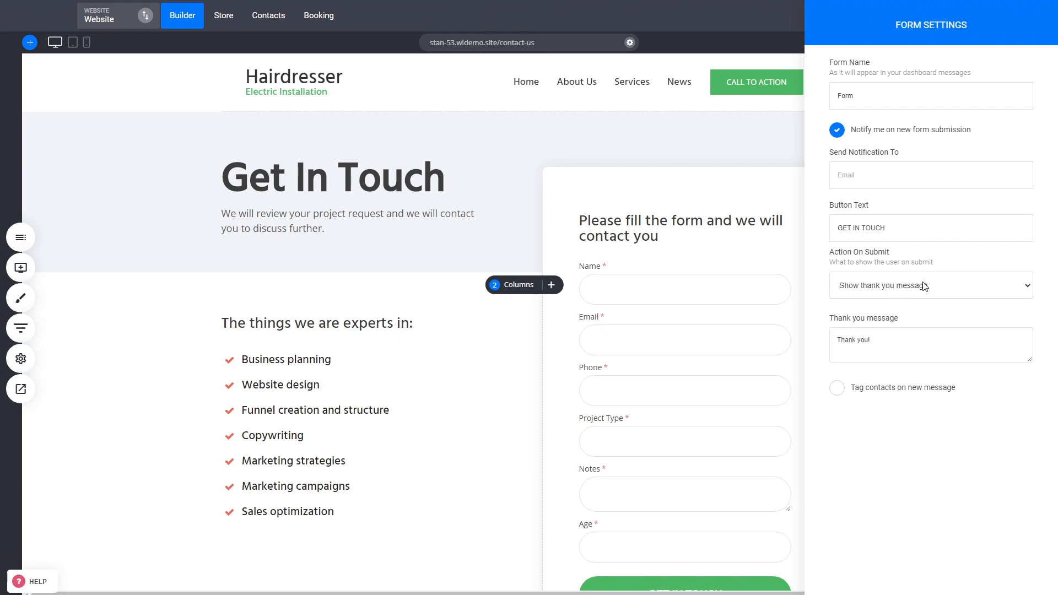
click(879, 392)
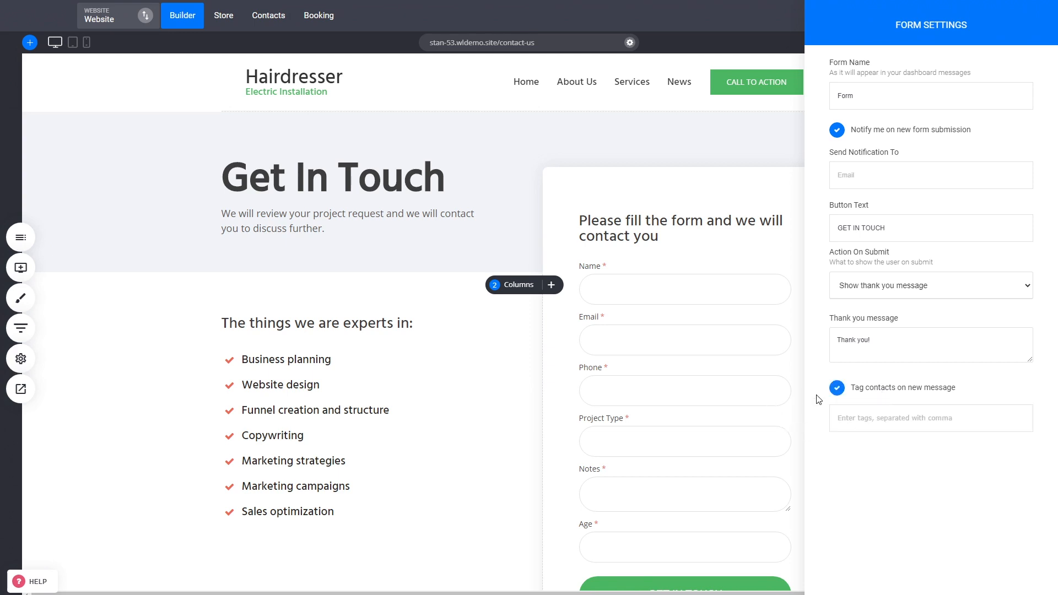
click(881, 421)
text(get)
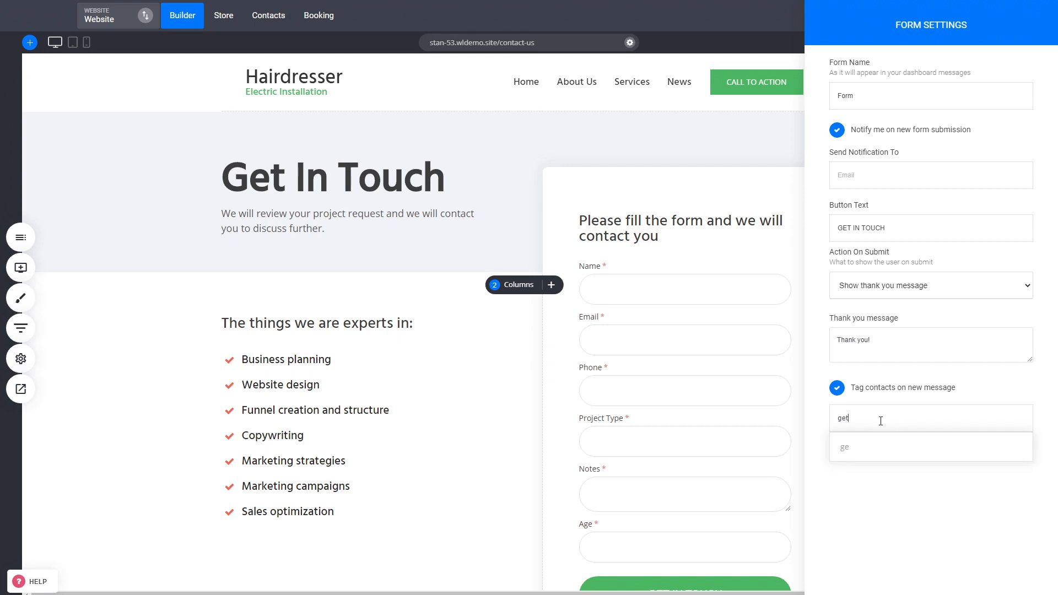
text( in touch)
click(876, 447)
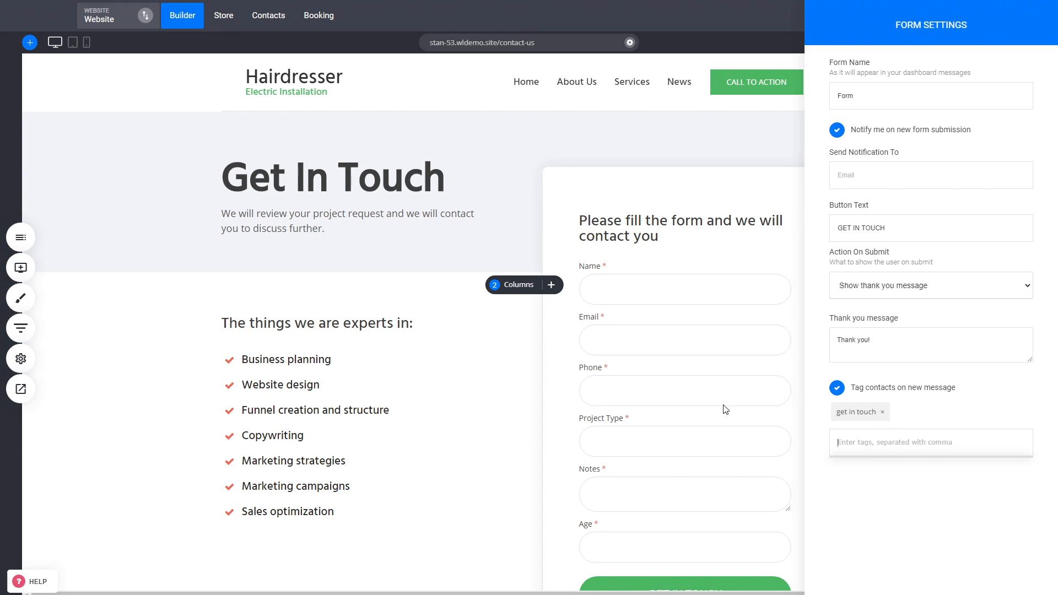
triple_click(855, 411)
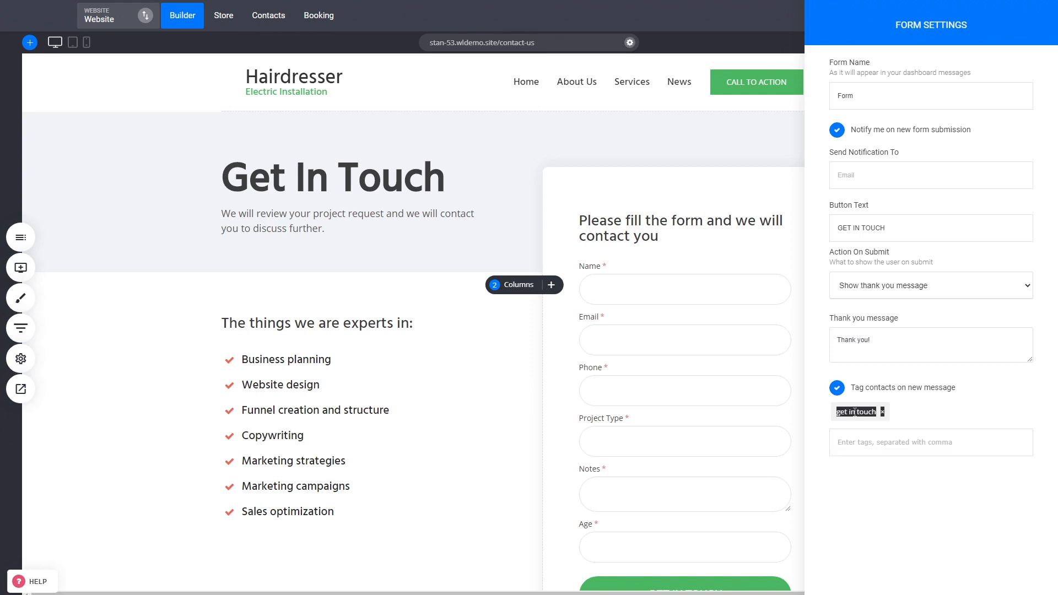
click(854, 412)
Step: Close the form settings, save the changes, and preview the Contact Us page
click(610, 350)
click(956, 17)
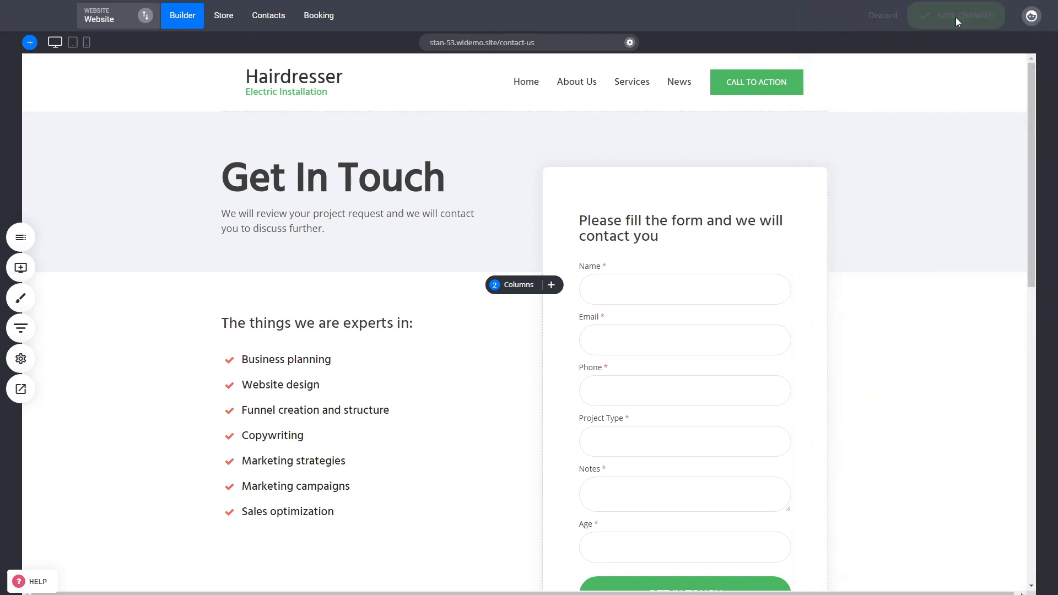
click(21, 389)
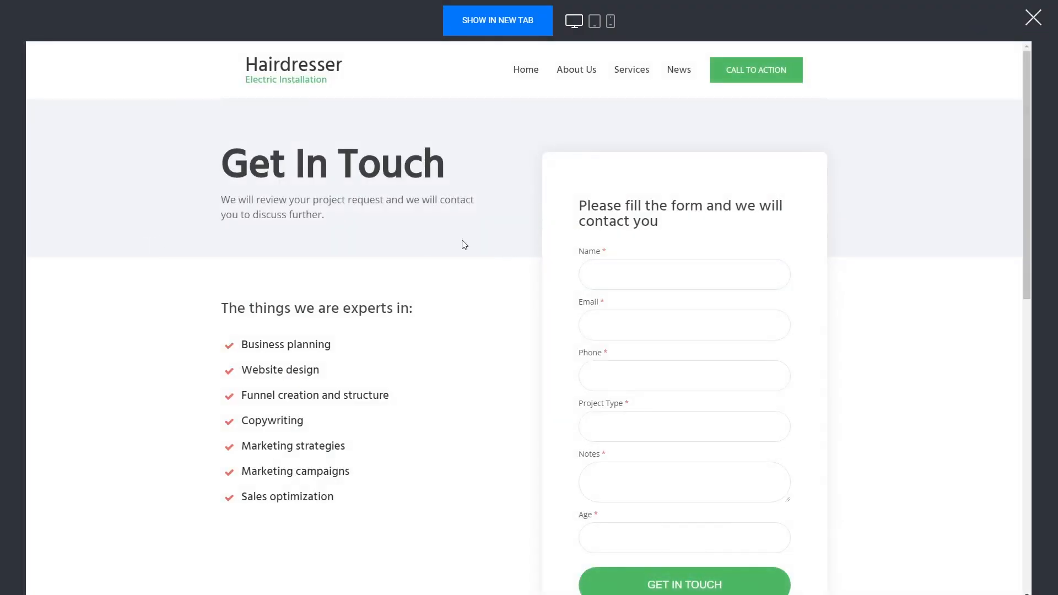
Step: Fill in the contact's name, email address, and phone number in the previewed contact form
click(617, 274)
text(dsadasda)
click(617, 326)
text(dasdasda@domain.com)
key(Tab)
text(1212121)
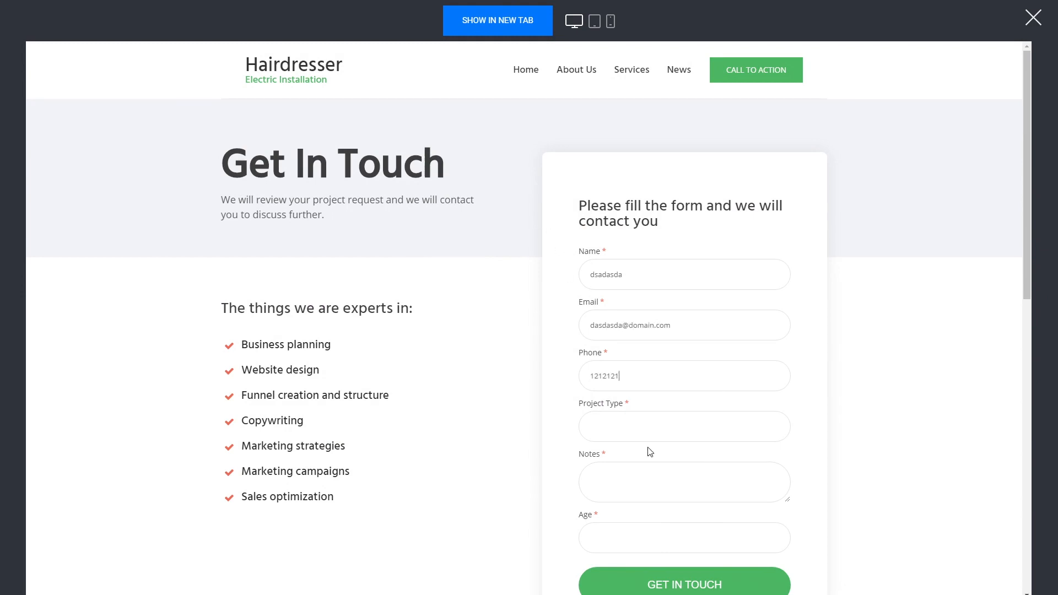
Step: Enter 212121 as Project Type and Notes and 122 as Age, and submit the contact form
click(642, 415)
text(212121)
click(658, 484)
text(21212)
click(629, 537)
text(122)
scroll(923, 461, down, 2)
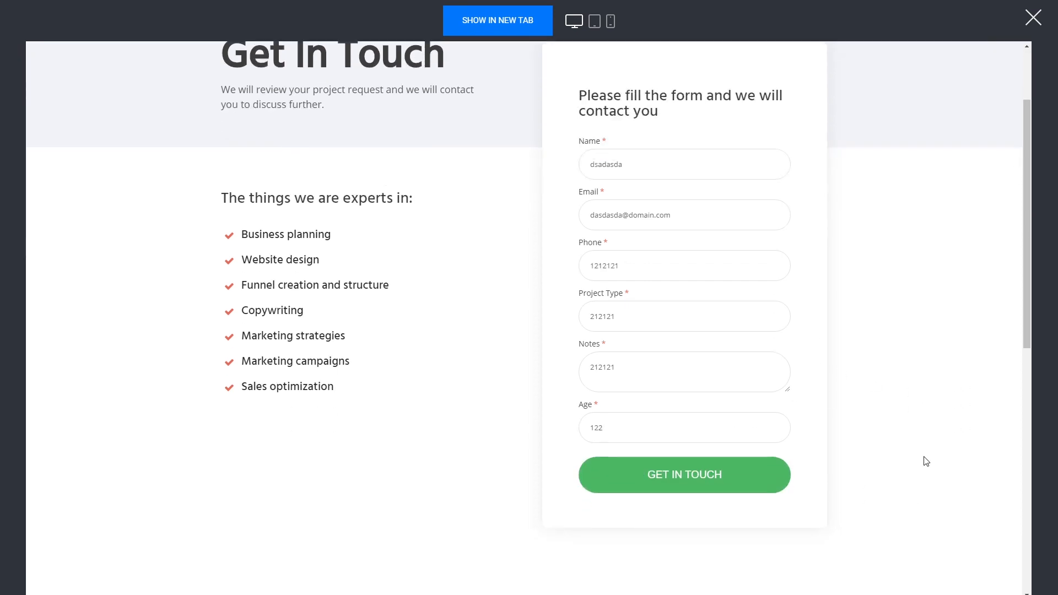
click(701, 488)
scroll(937, 341, up, 2)
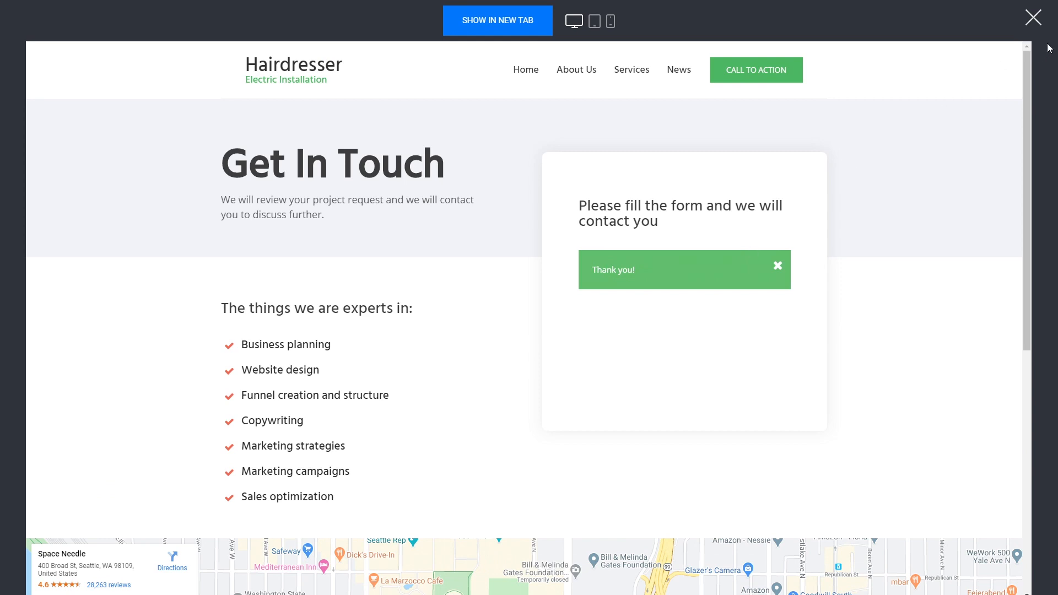
Step: Exit the page preview and open the new contact's record in Contacts
click(1043, 20)
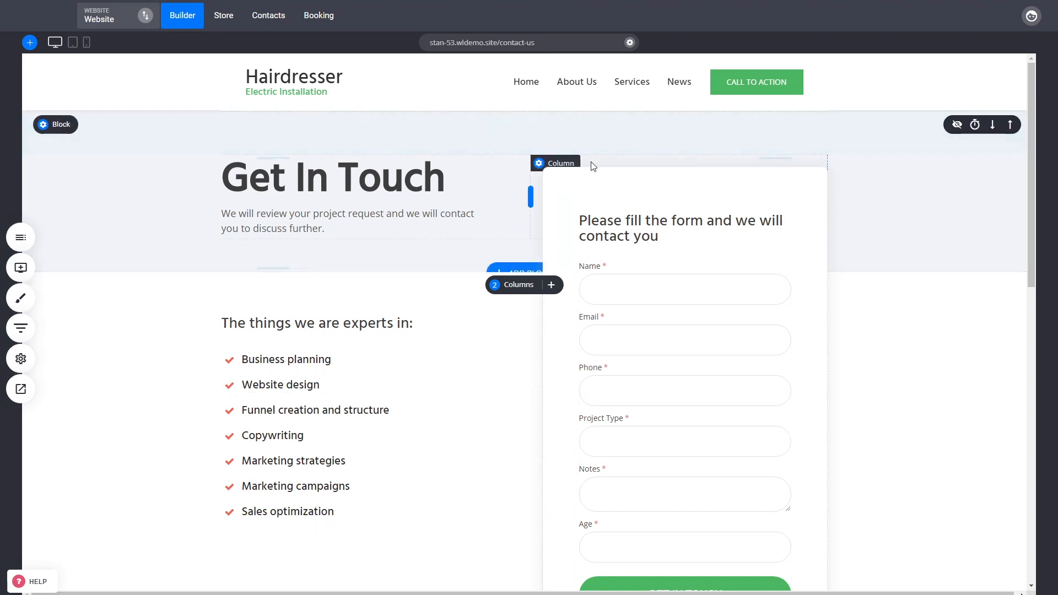
click(276, 22)
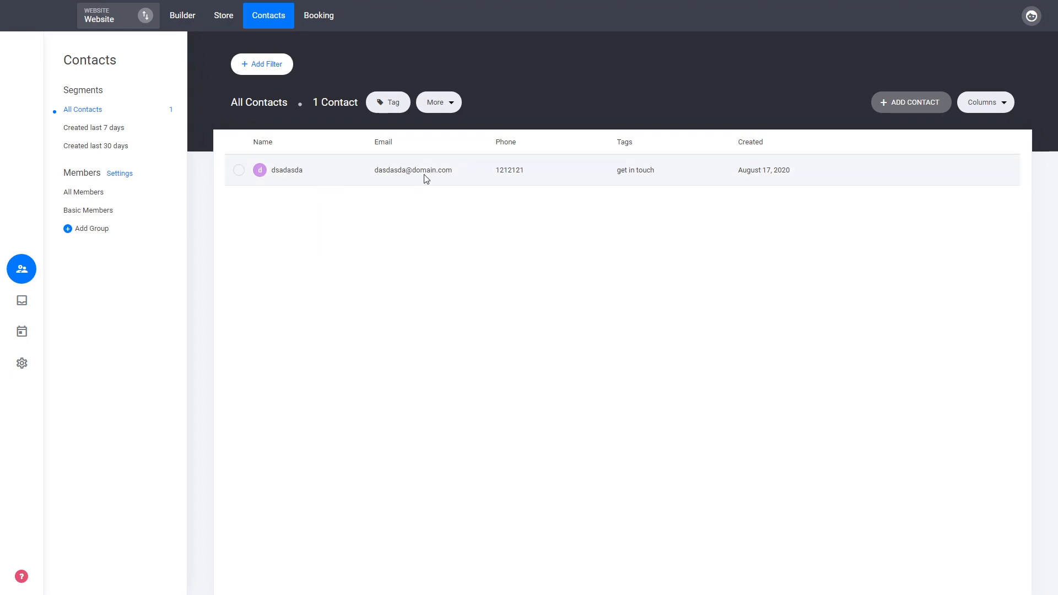
click(287, 171)
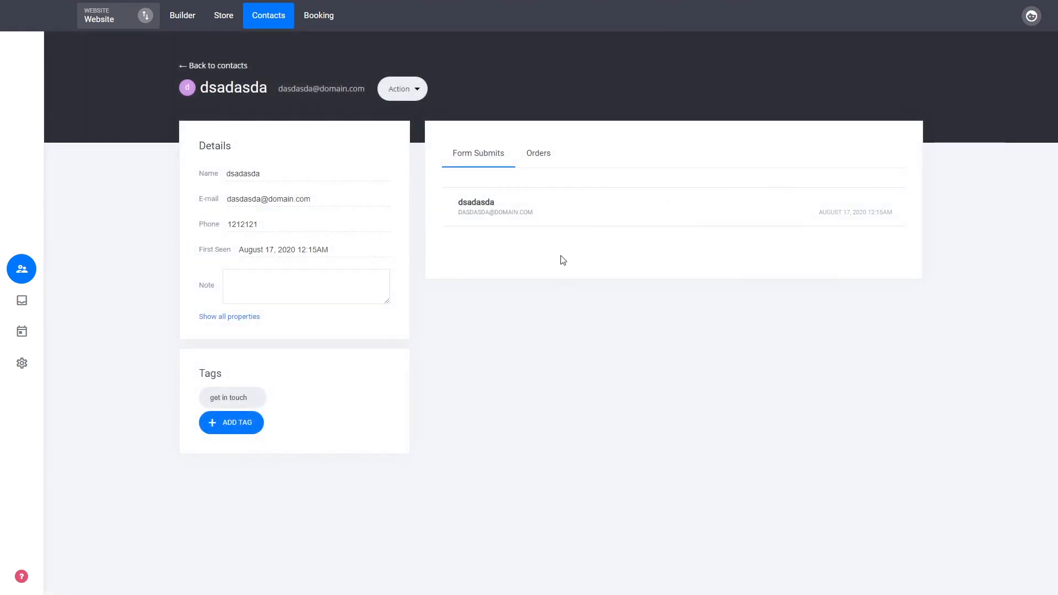
Step: Review the contact's form submission details and expand the full list of contact properties
click(561, 221)
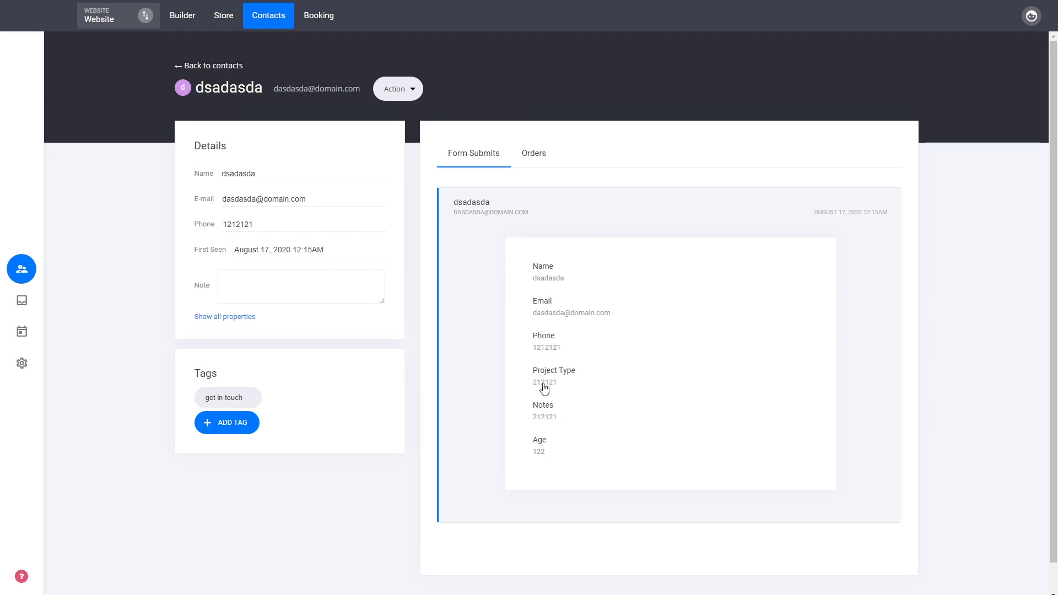
mouse_move(203, 407)
click(240, 317)
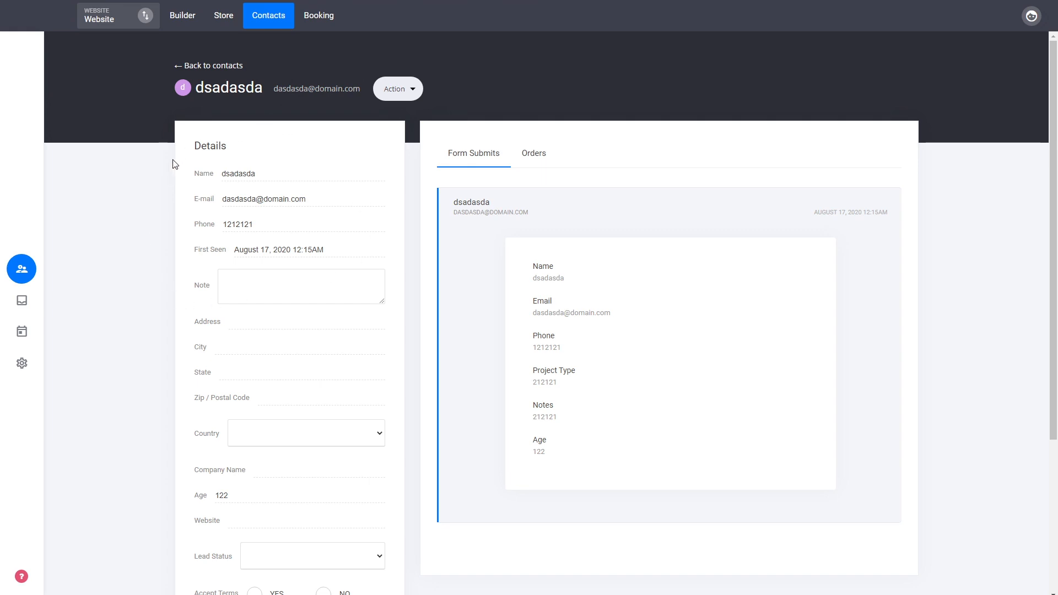
scroll(276, 391, down, 2)
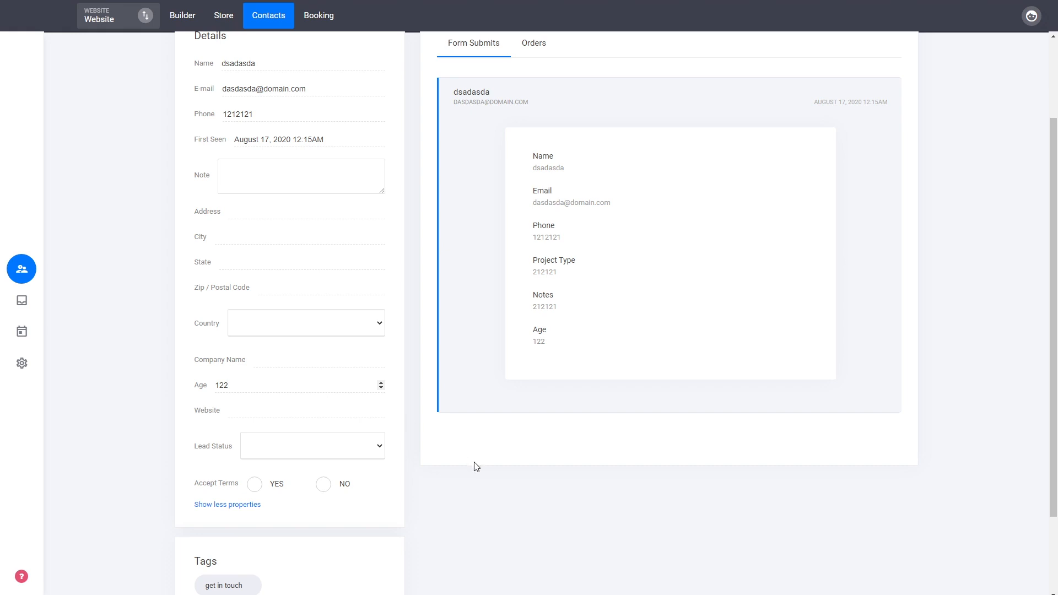
scroll(523, 498, up, 2)
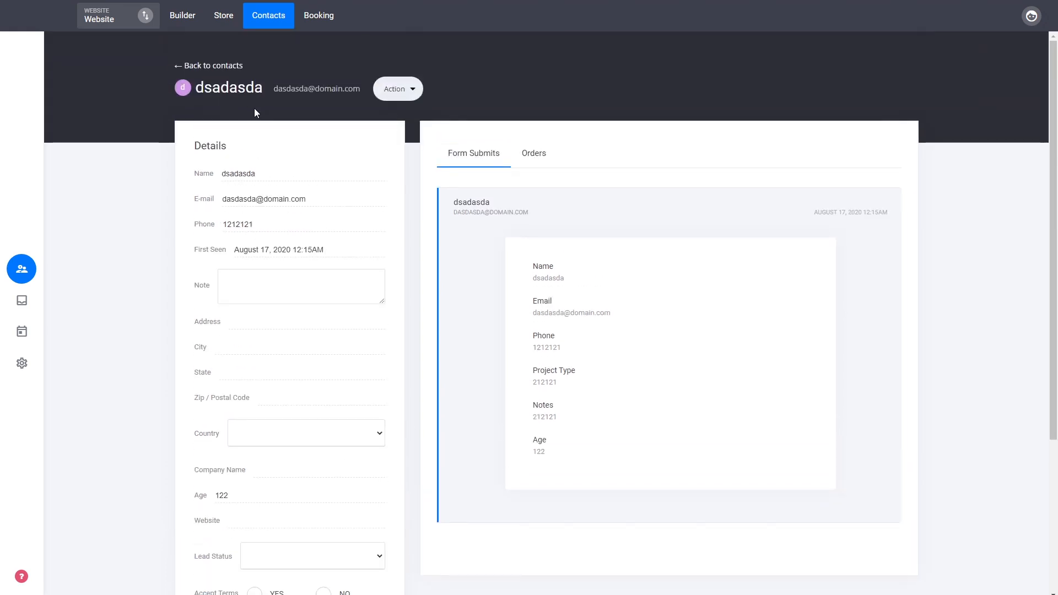
Step: Return to the contact list and filter it to contacts whose tag is "get in touch"
click(205, 66)
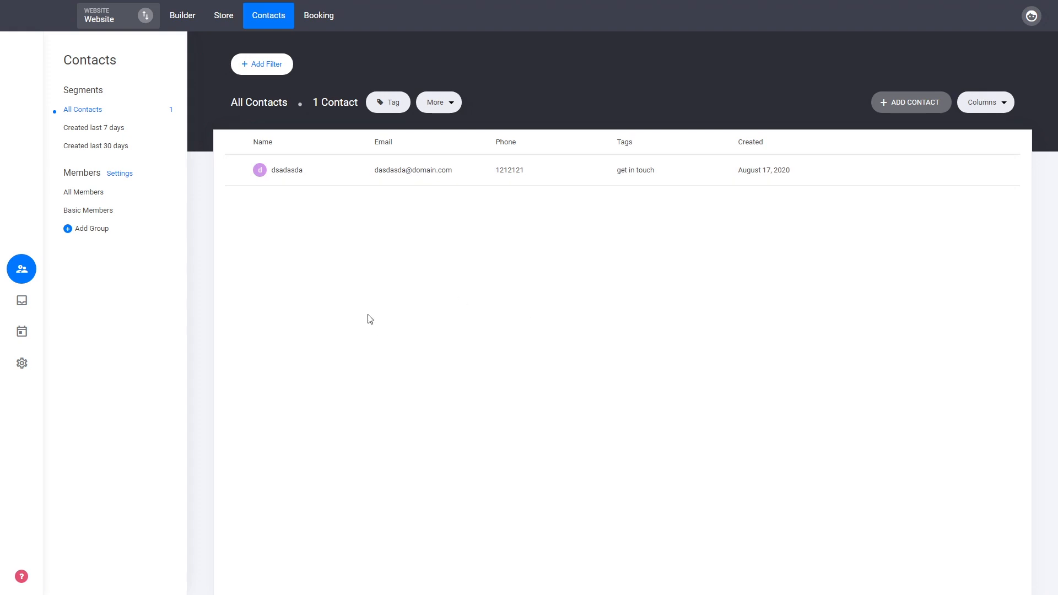
click(263, 68)
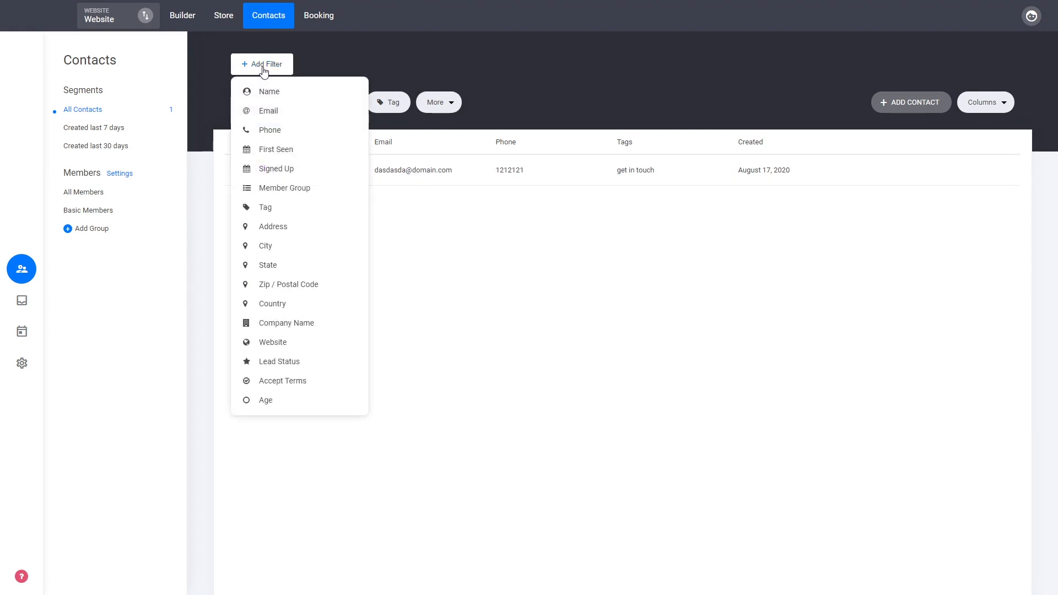
click(266, 208)
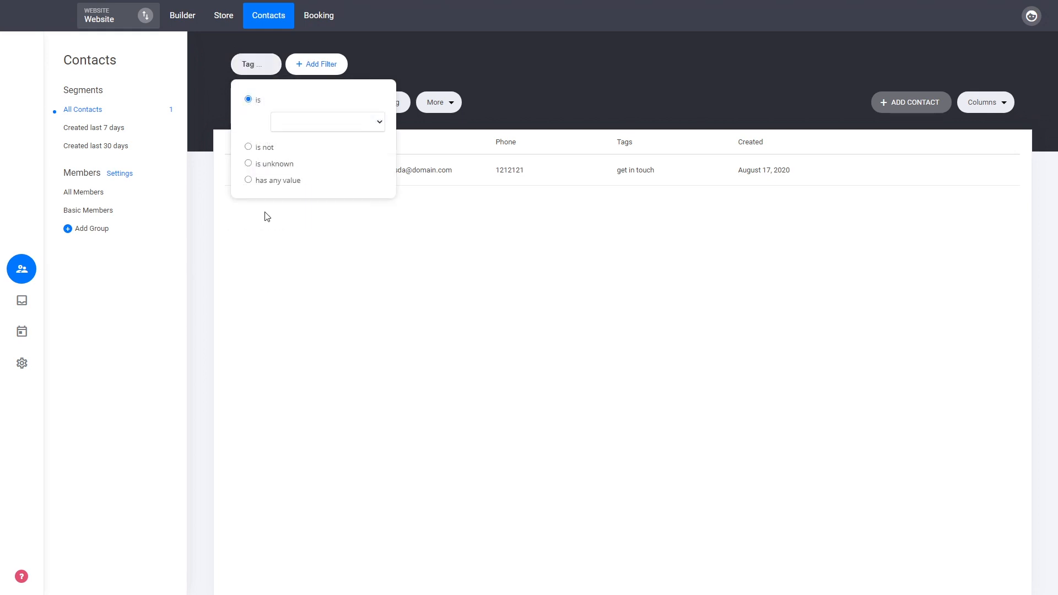
click(306, 141)
click(527, 196)
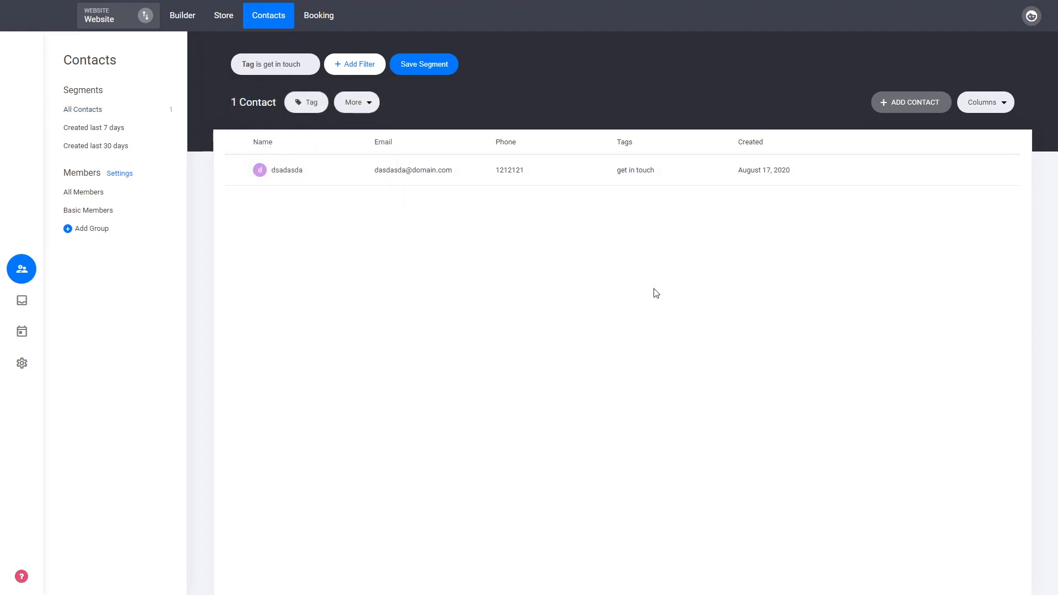
Step: Show the Age column in the contact list and add an Age filter alongside the tag filter
click(999, 103)
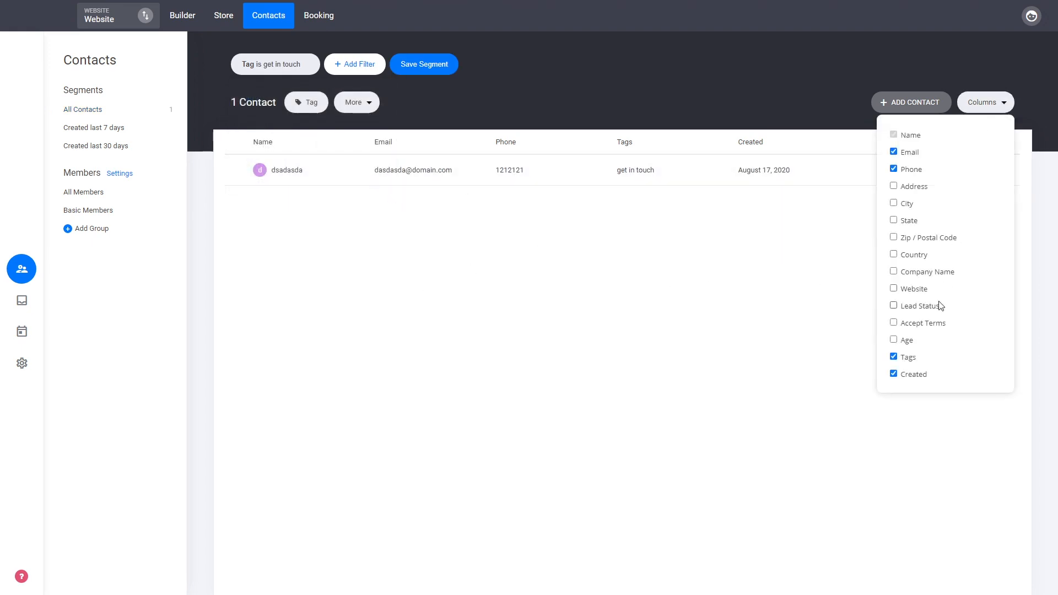
click(893, 339)
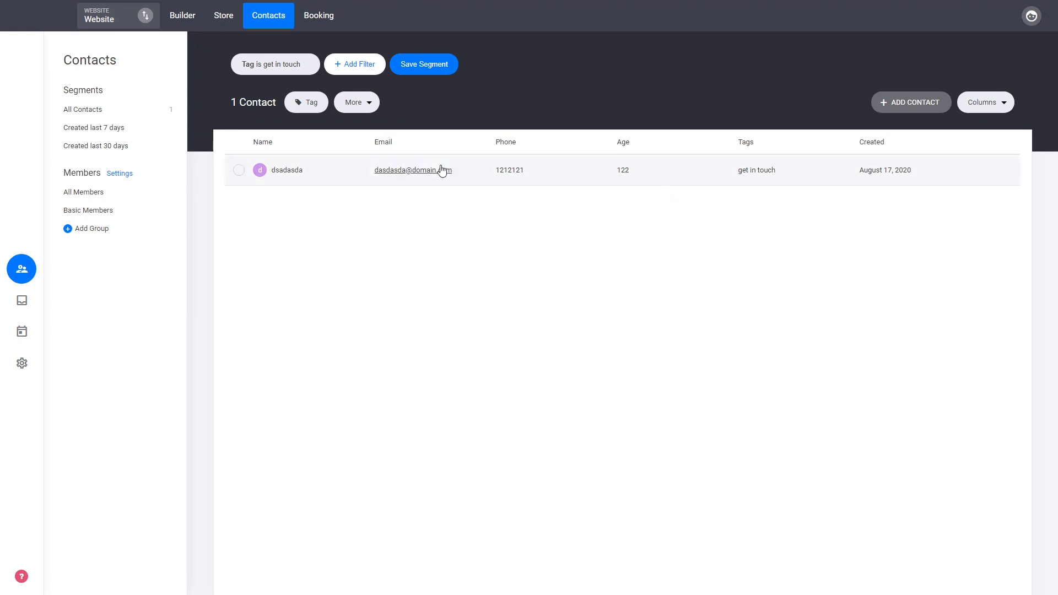
click(374, 70)
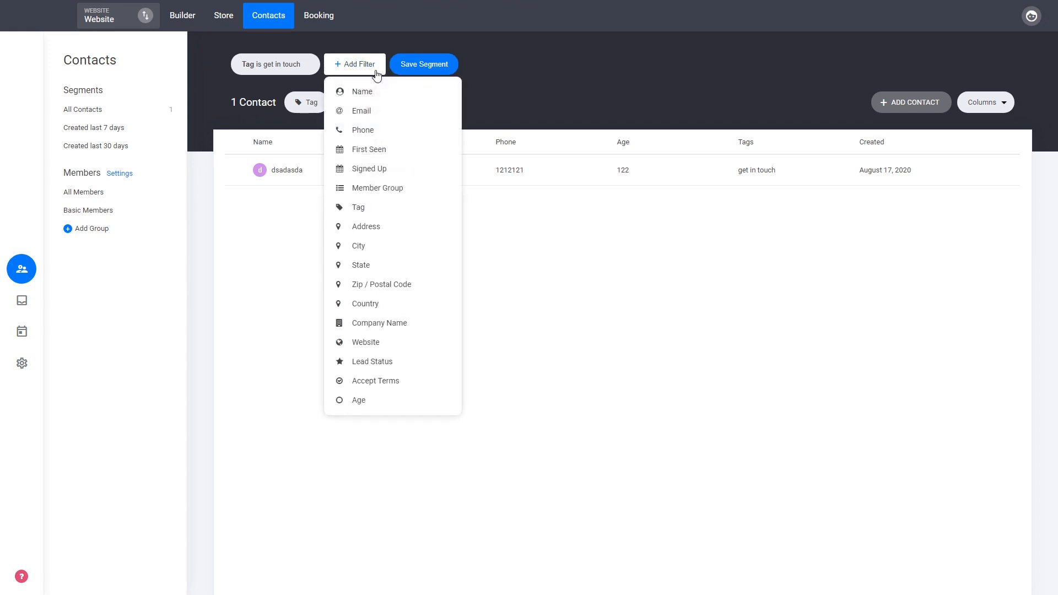
click(363, 408)
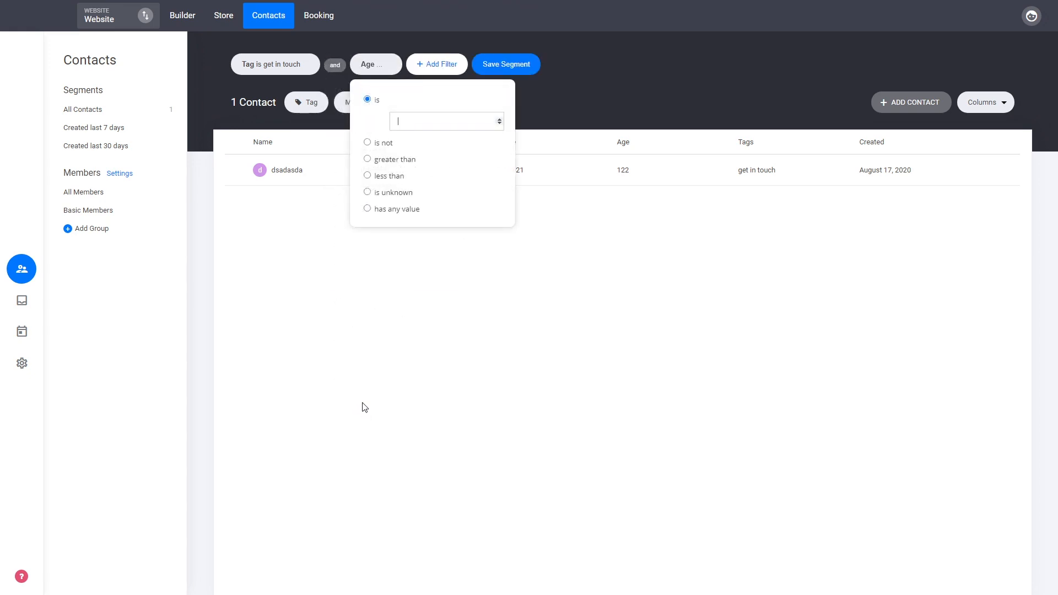
Step: Return to the website builder and reopen the Contact Us page from the site's page list
click(180, 19)
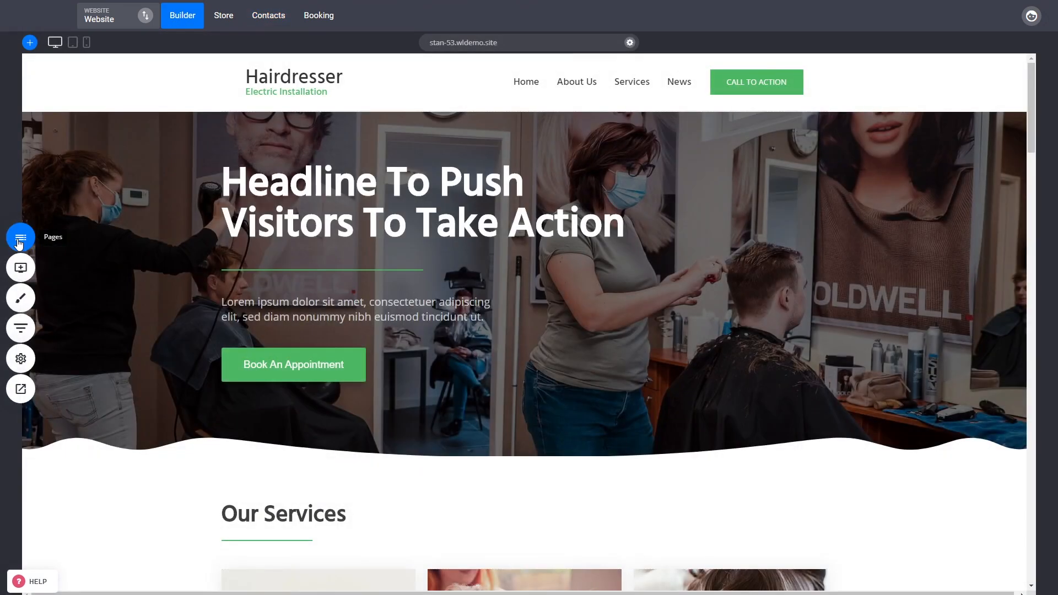
scroll(802, 296, down, 5)
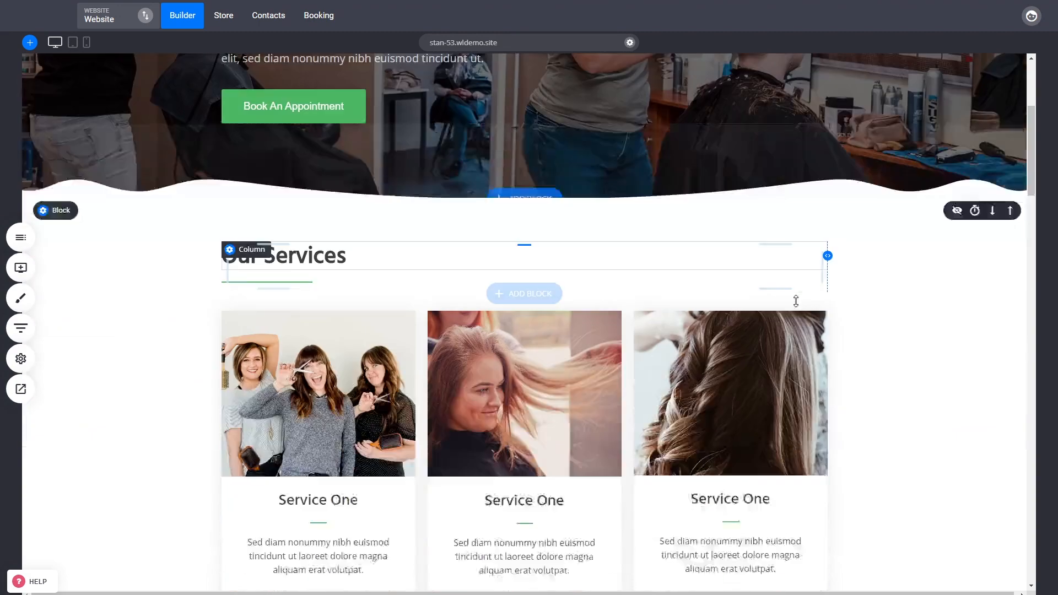
scroll(785, 307, up, 5)
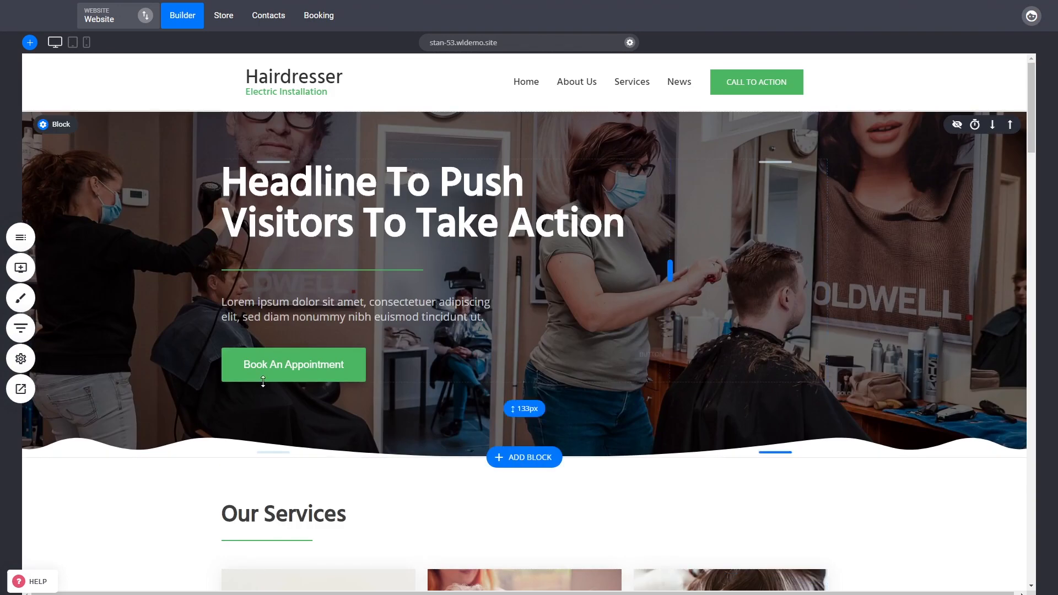
click(16, 239)
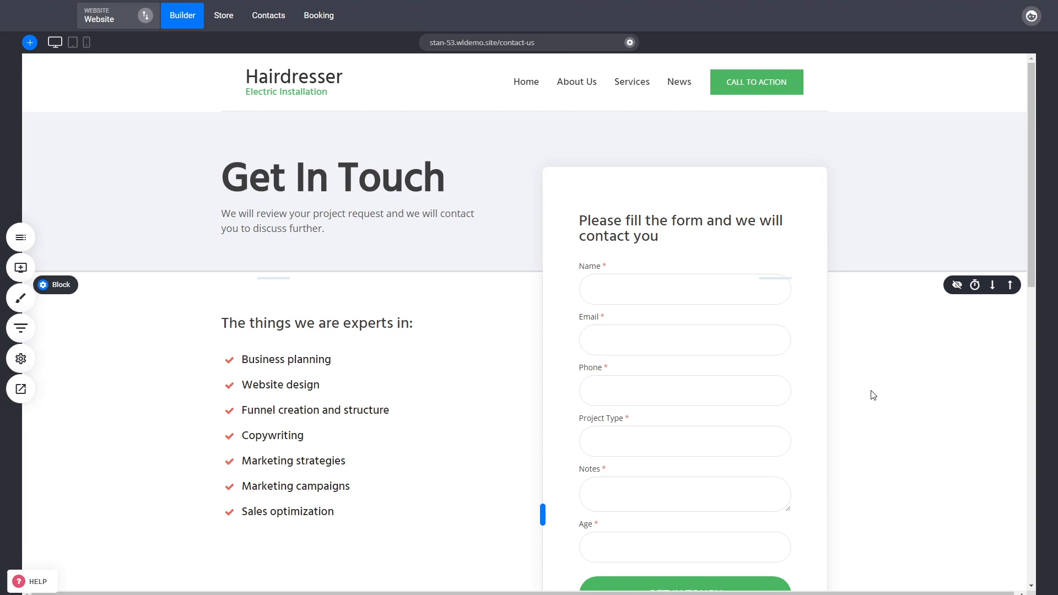
Step: Style the contact form's labels and fields with a 32px border radius and the Hind Siliguri font
scroll(867, 434, down, 5)
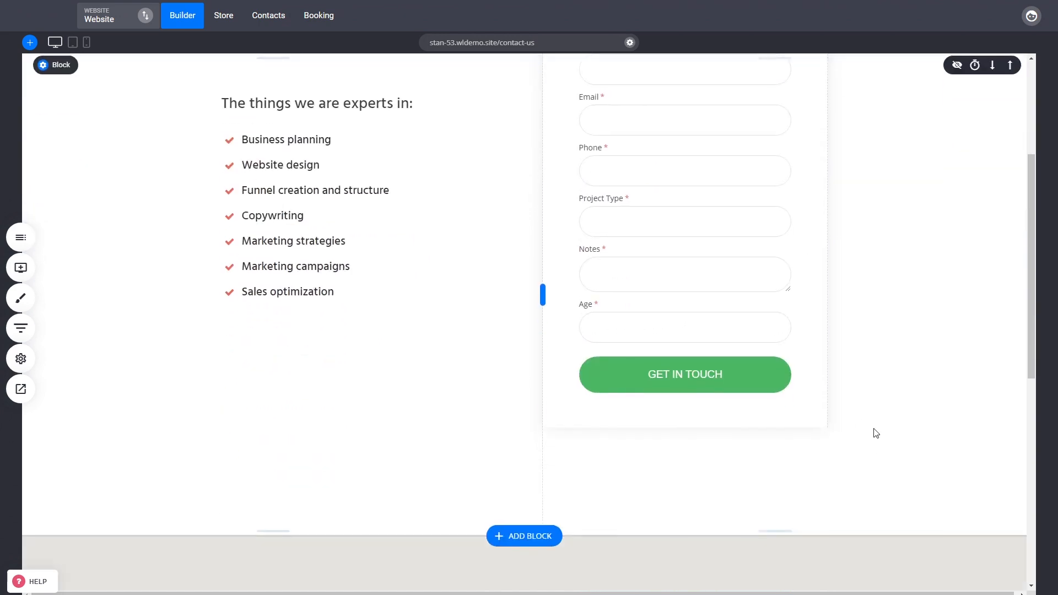
scroll(874, 430, up, 5)
click(683, 309)
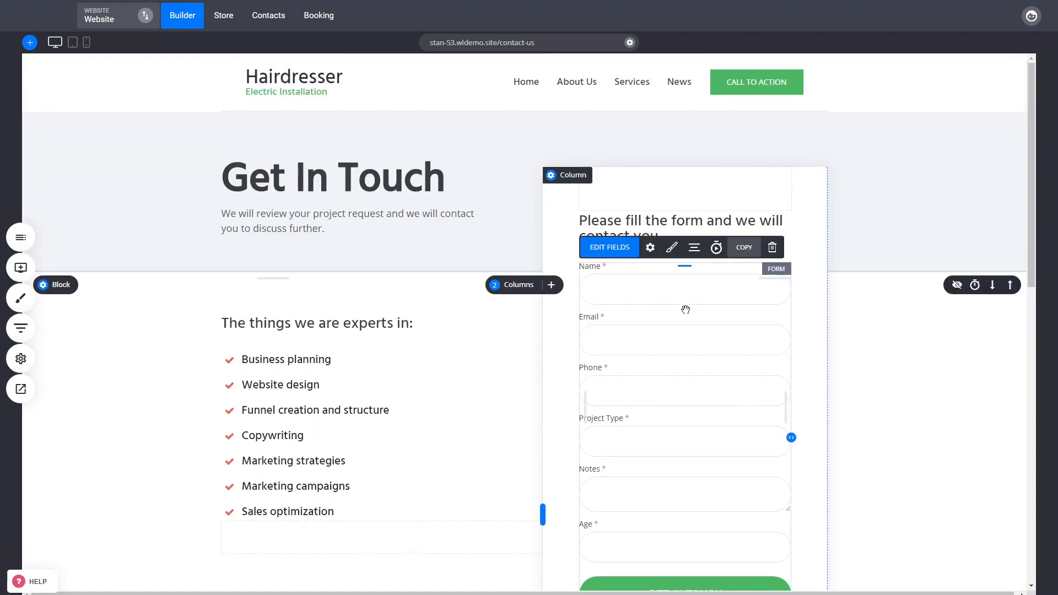
click(673, 249)
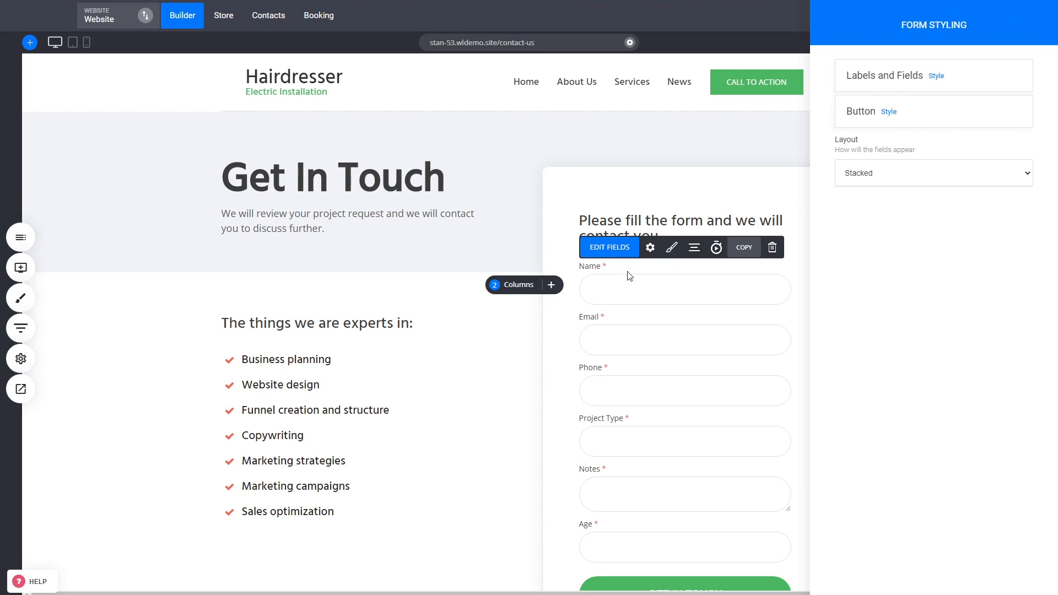
click(936, 76)
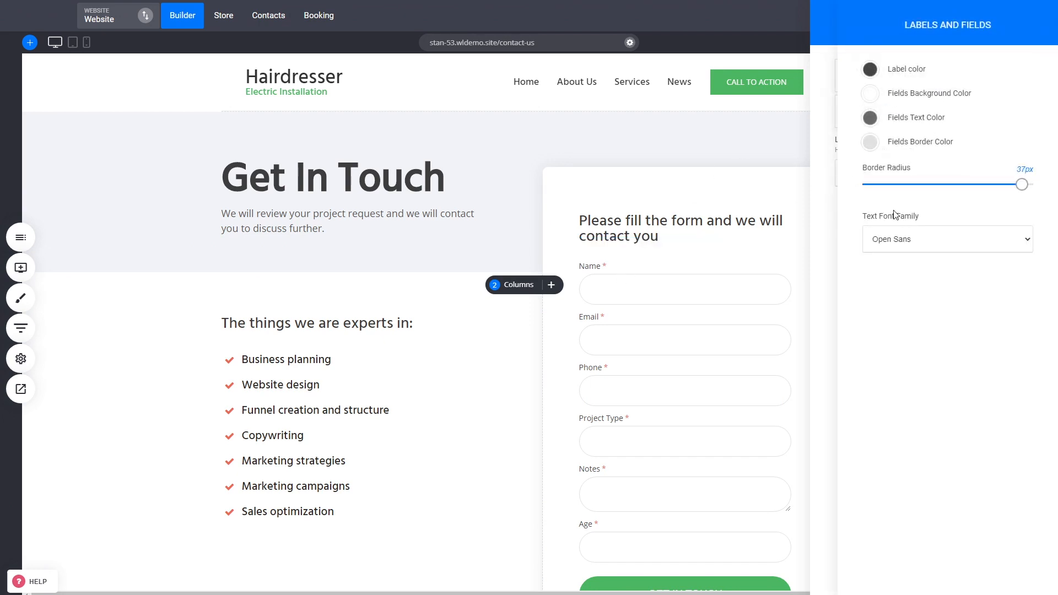
drag(1022, 184, 986, 194)
click(900, 267)
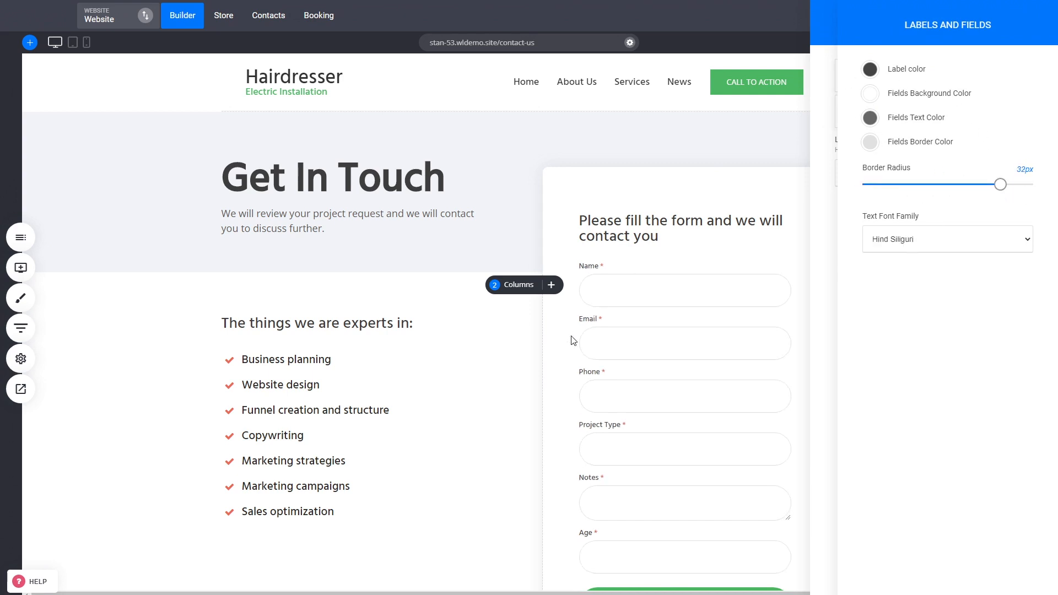
click(826, 248)
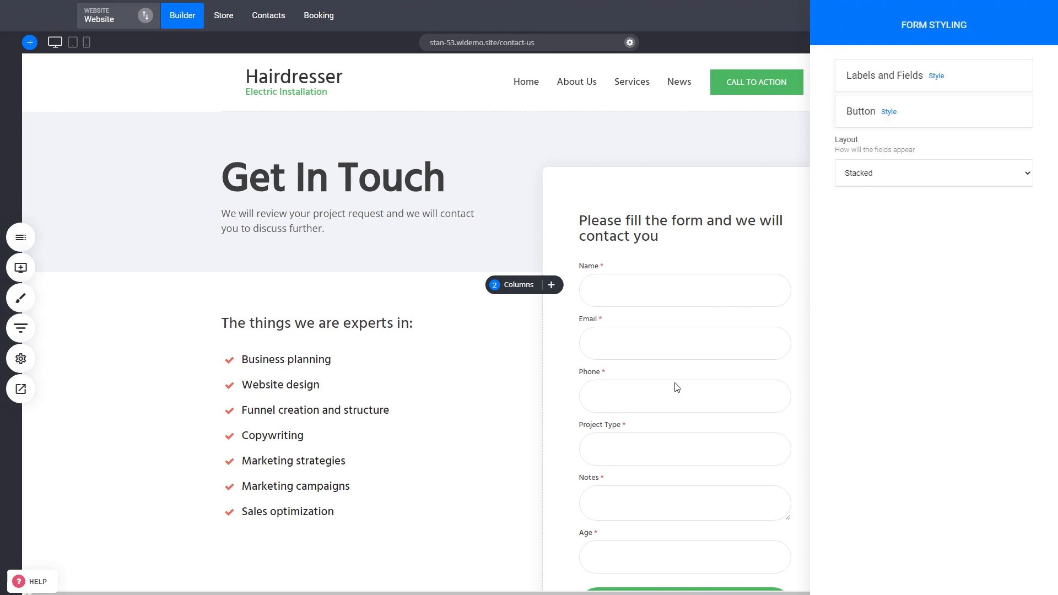
Step: Make the contact form's Phone and Age fields half width and place Age beside Phone on the same row
click(690, 329)
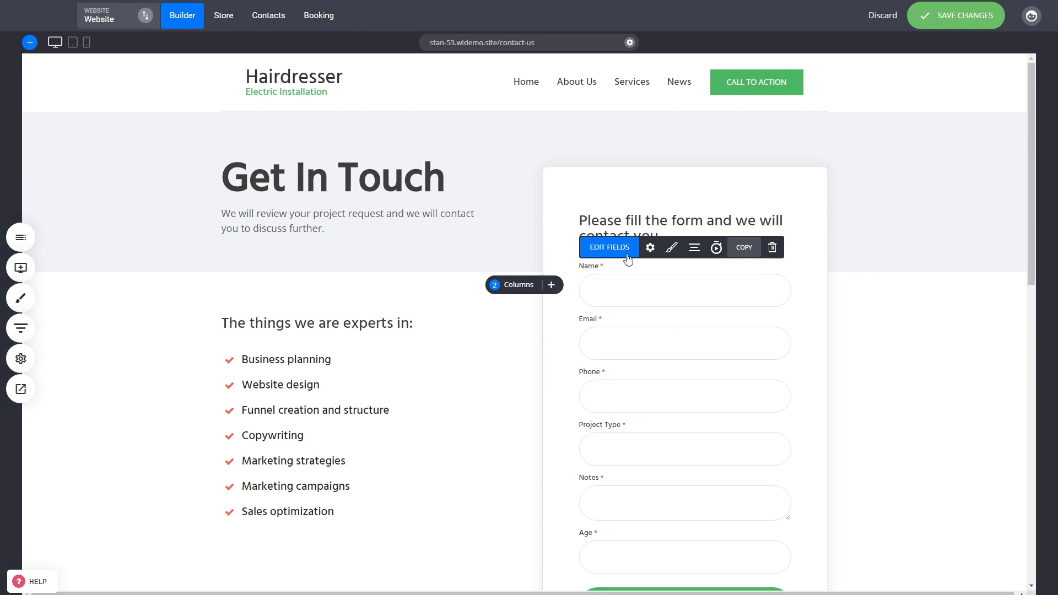
click(627, 258)
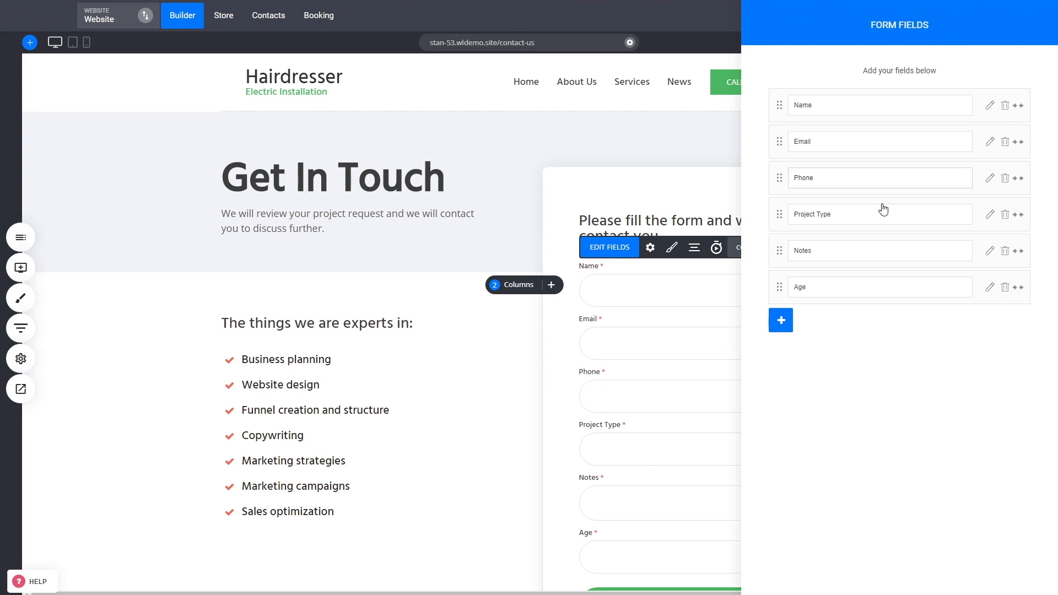
click(1019, 178)
click(1018, 287)
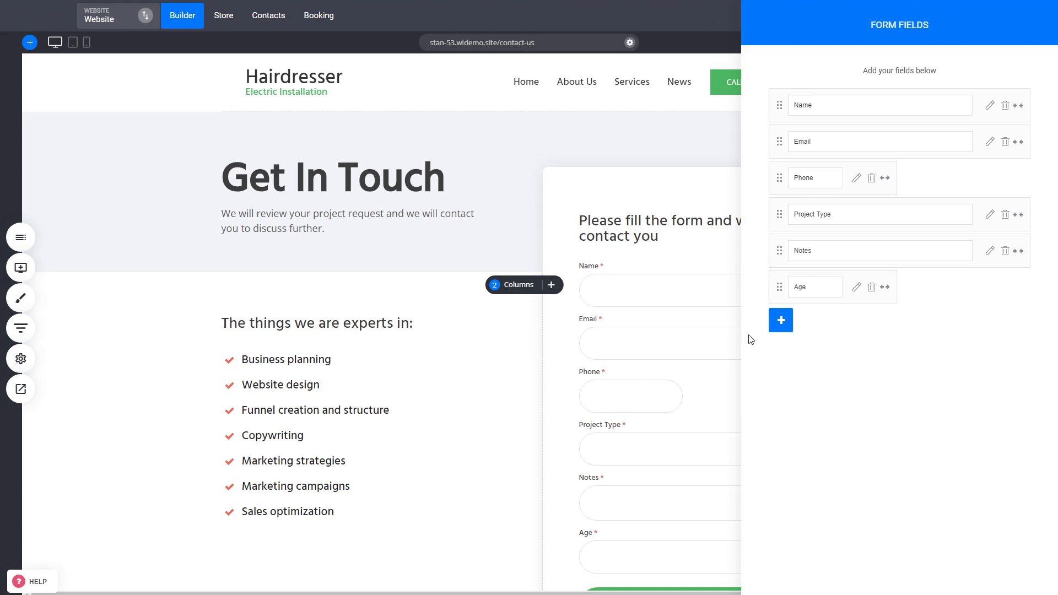
drag(779, 287, 915, 177)
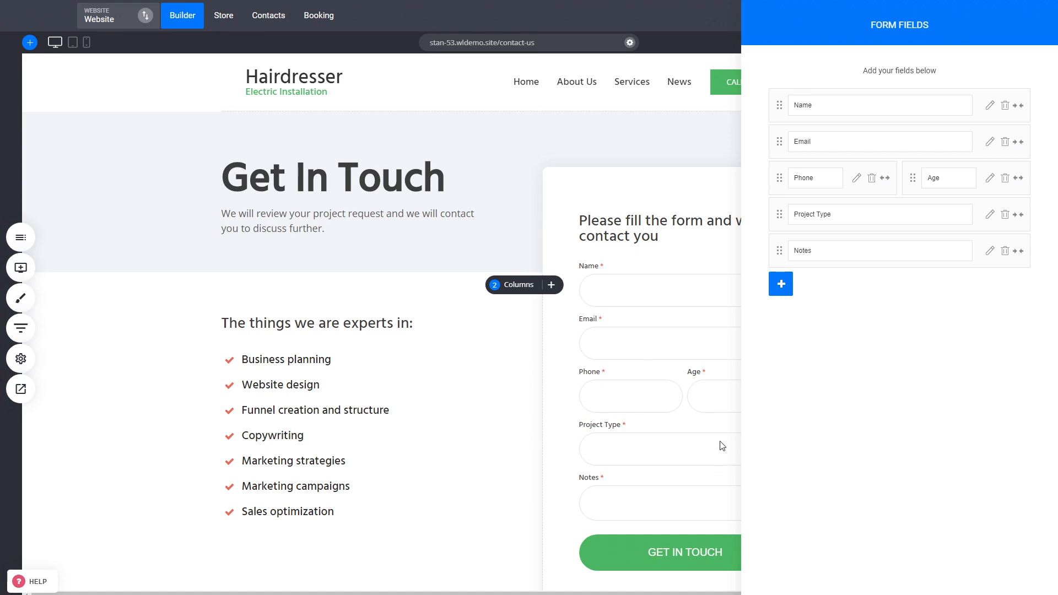
click(657, 328)
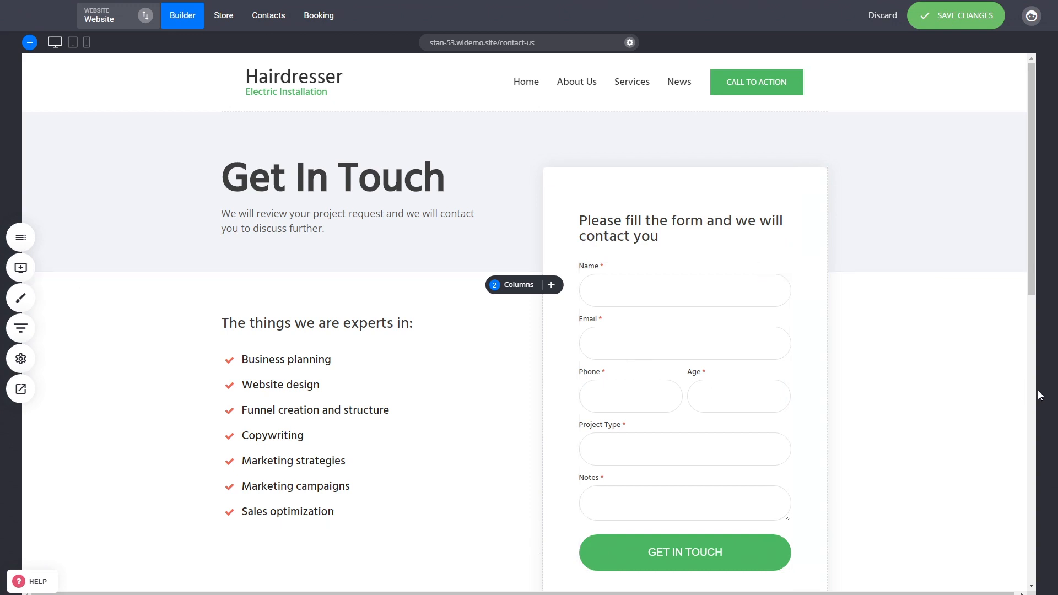
Step: Review the contact form's field list once more and save the changes to the Contact Us page
click(685, 337)
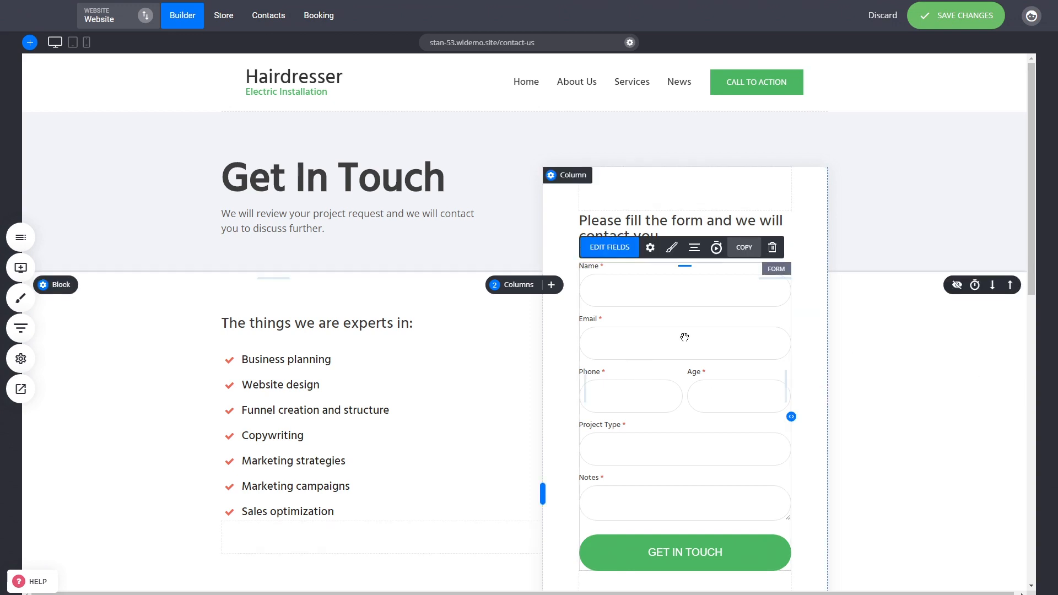
click(631, 251)
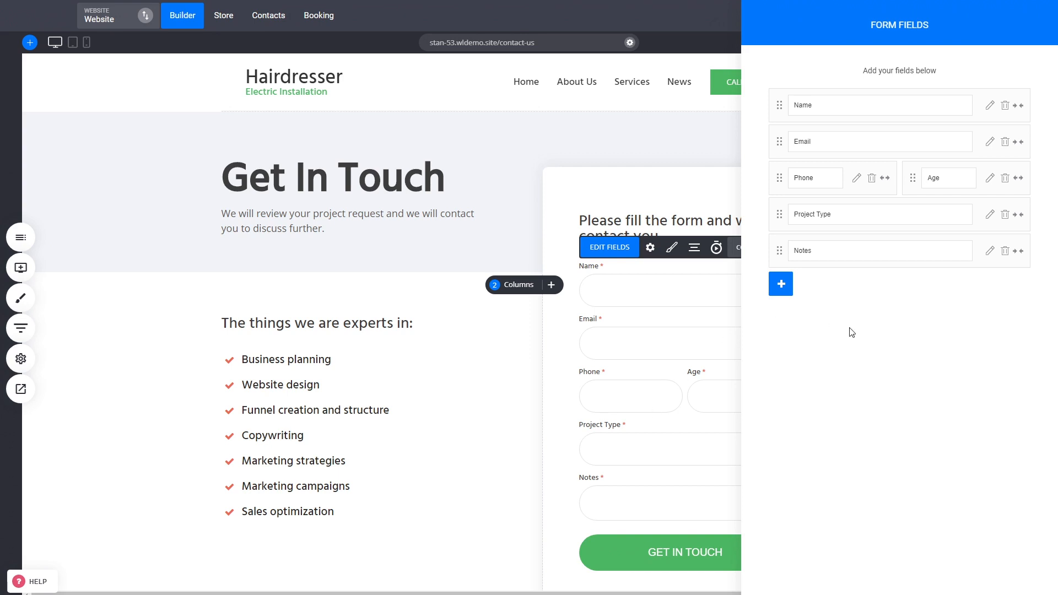
click(525, 289)
click(983, 27)
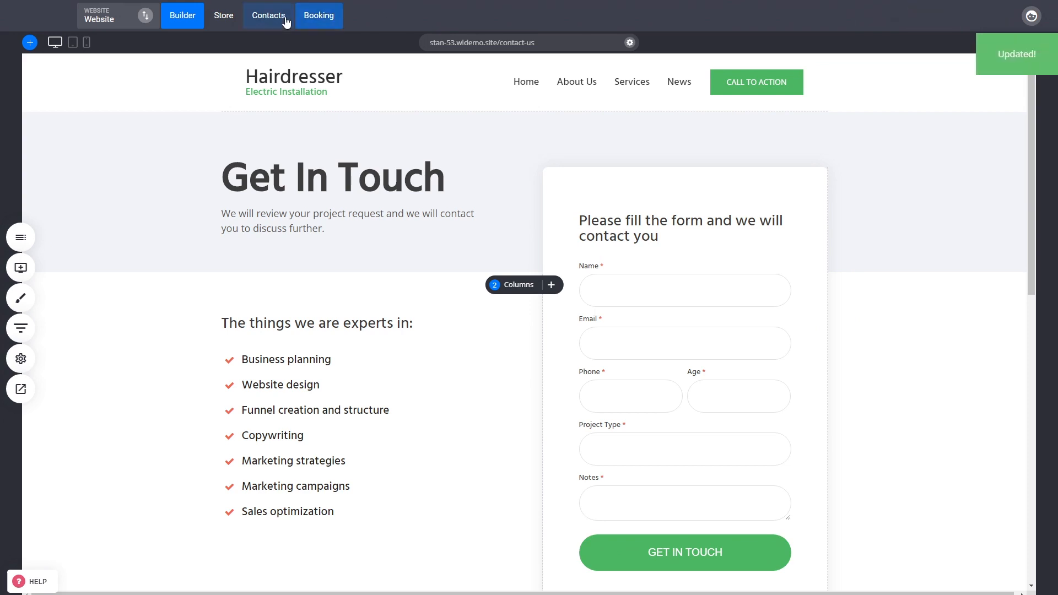
Step: Check the customer properties in the Contacts settings and return to the contact list
click(282, 20)
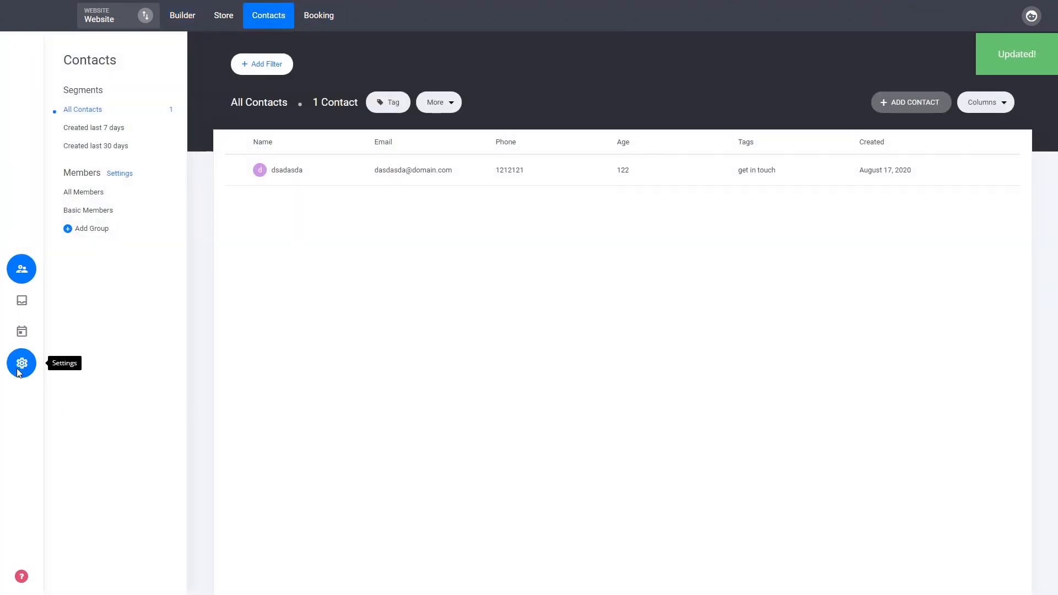
click(22, 364)
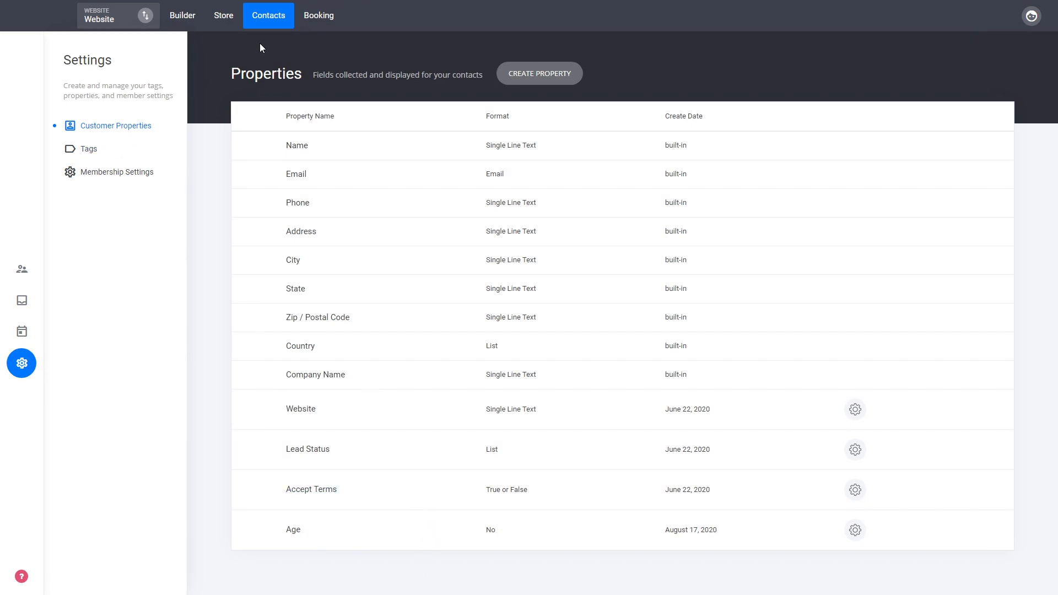
click(276, 17)
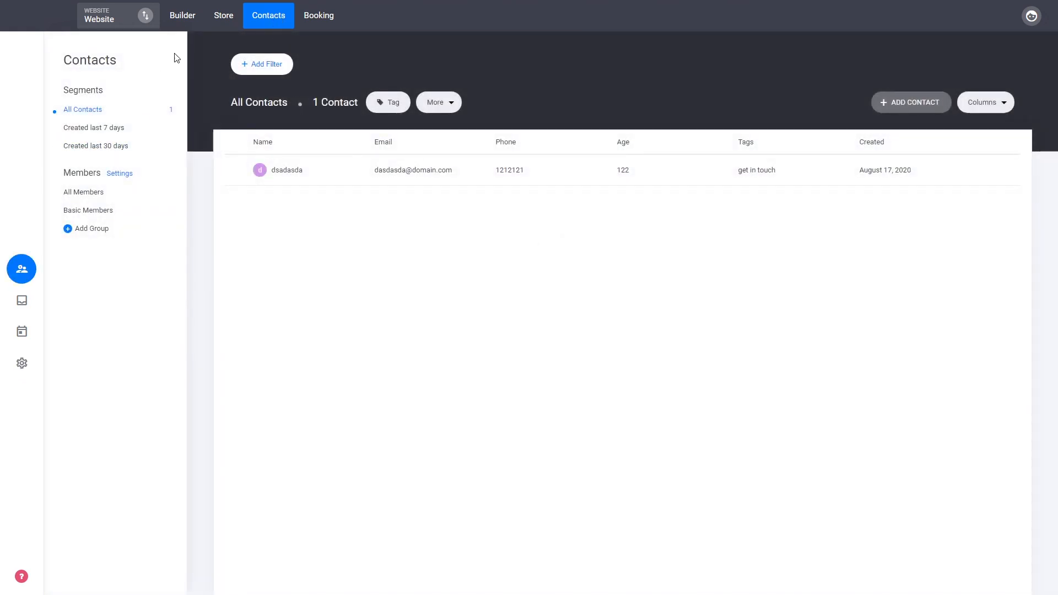
Step: Return to the website builder and show the site's list of popups
click(184, 17)
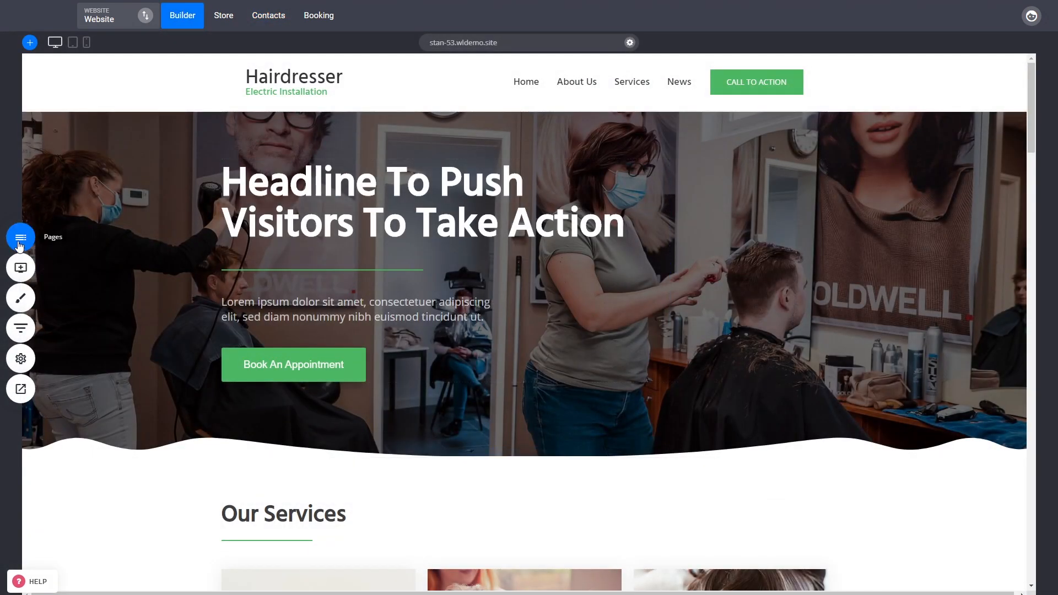
click(20, 237)
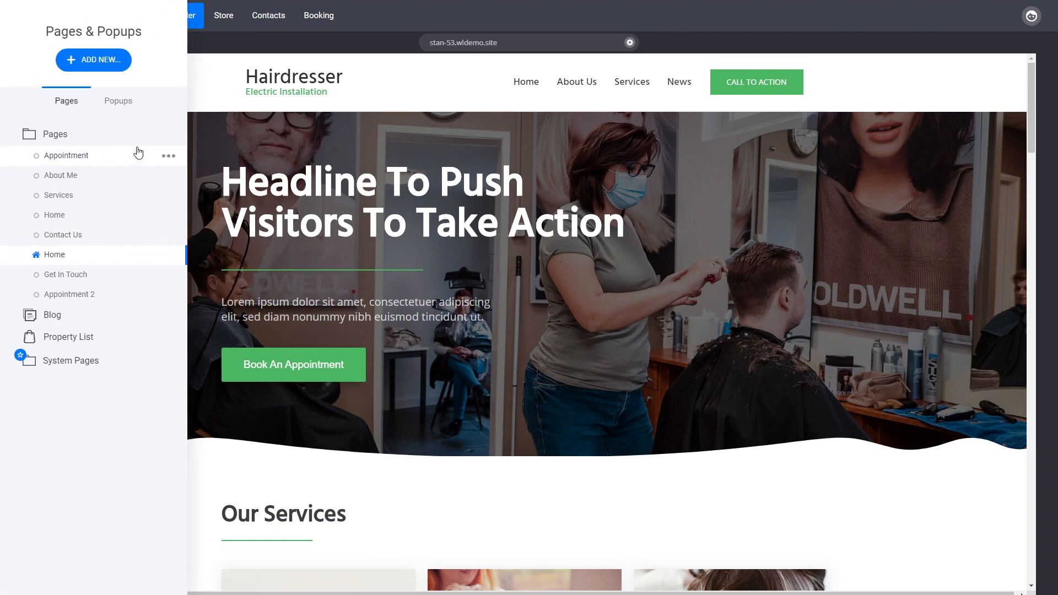
click(118, 101)
Step: View the Lead Generation templates offered for a new page and close the template library
click(116, 65)
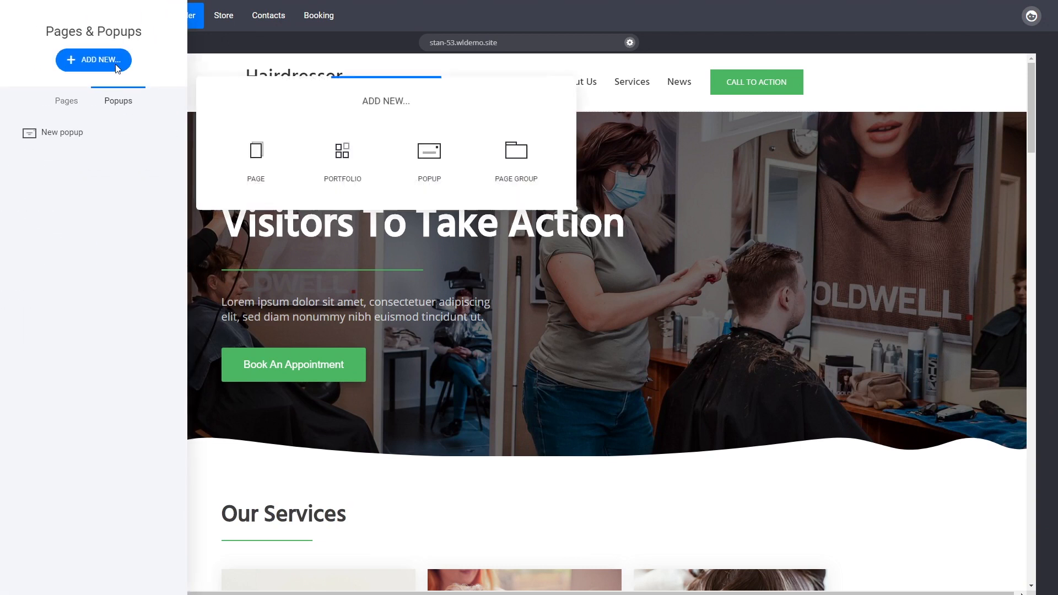
click(275, 160)
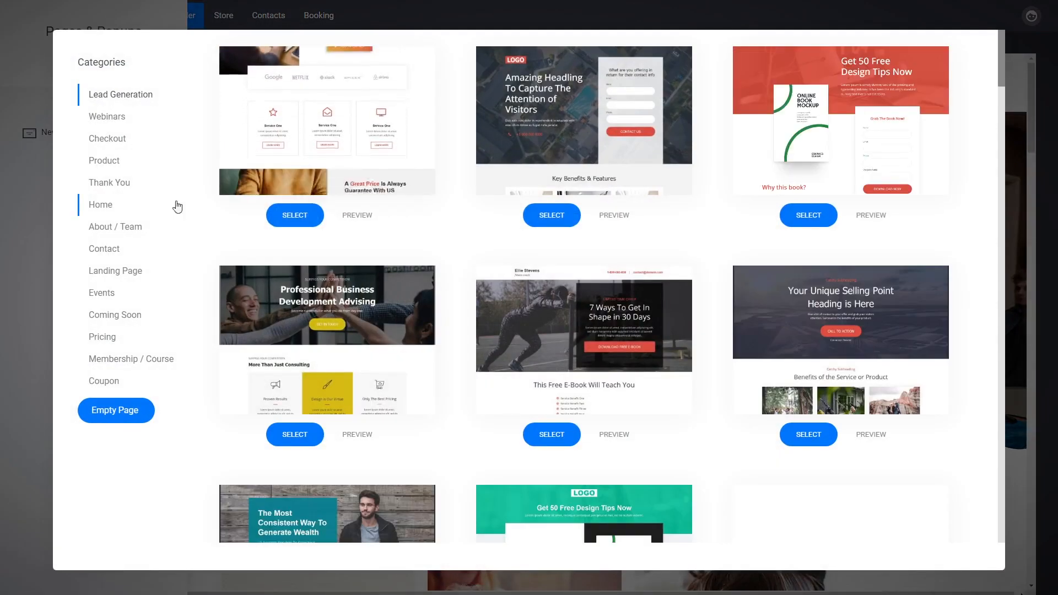
click(22, 213)
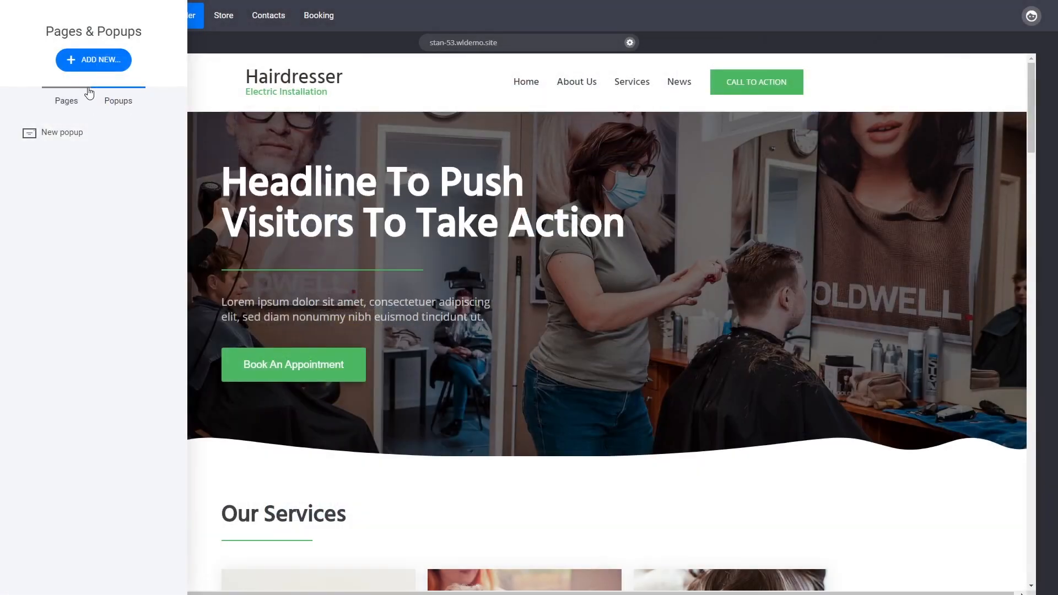
Step: Add a new popup from the Opt-In template with the 30% Summer Discount email form
click(93, 60)
click(427, 162)
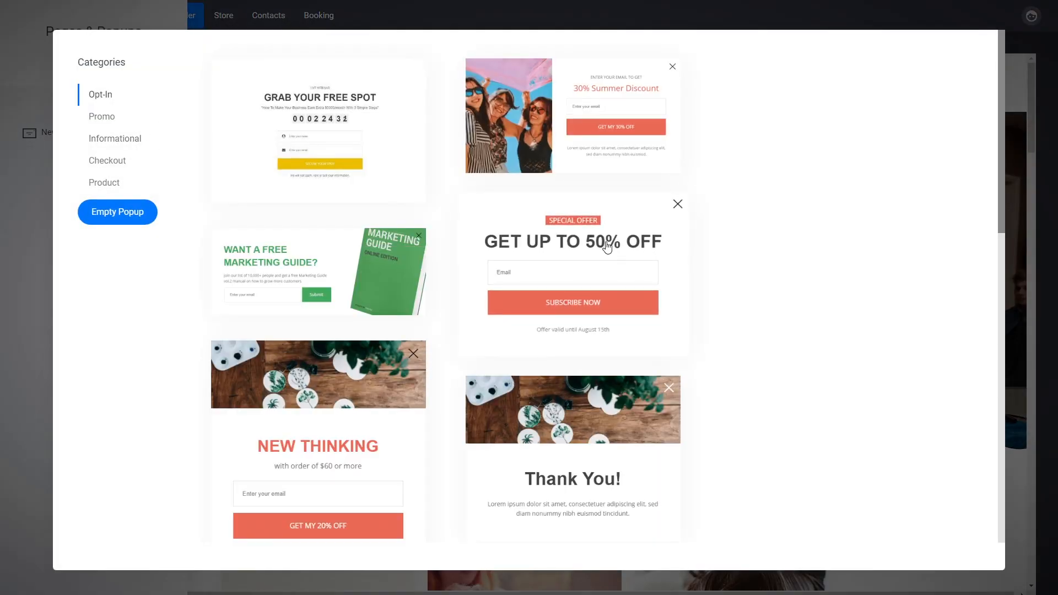
click(599, 143)
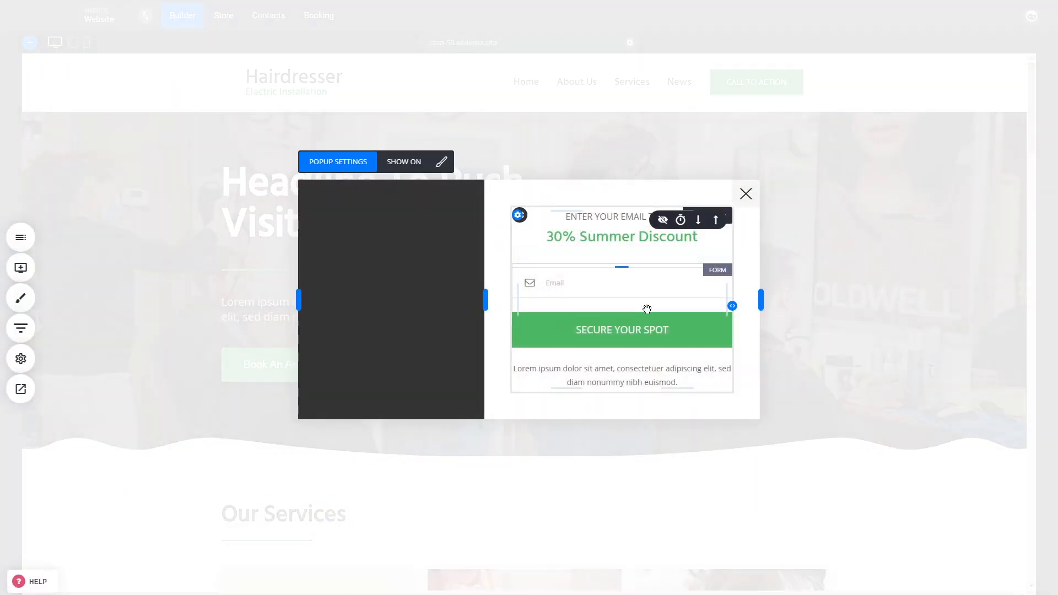